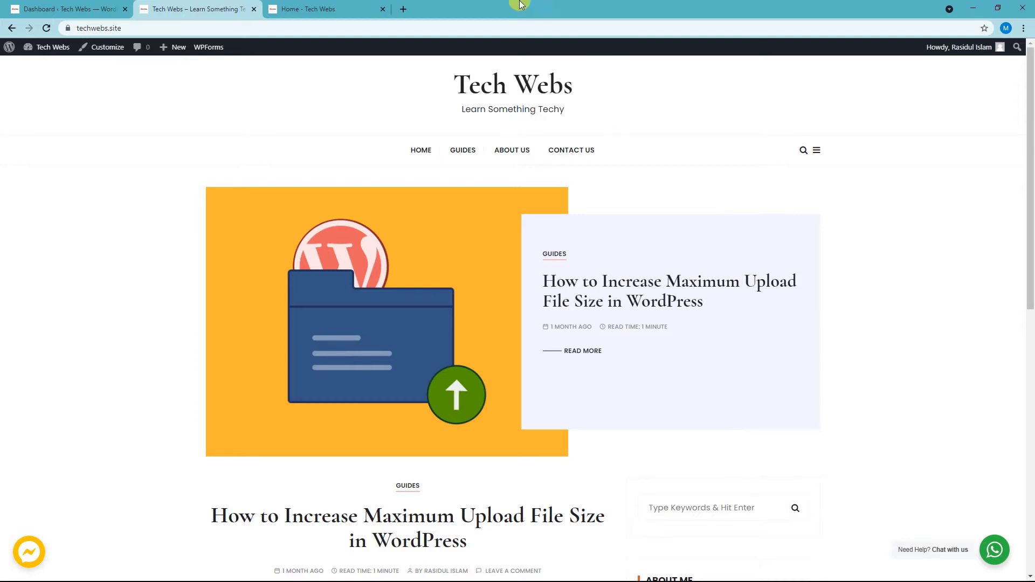
Reload the techwebs.co.in homepage to watch its loading behaviour, and return to the techwebs.site homepage
click(285, 7)
click(48, 29)
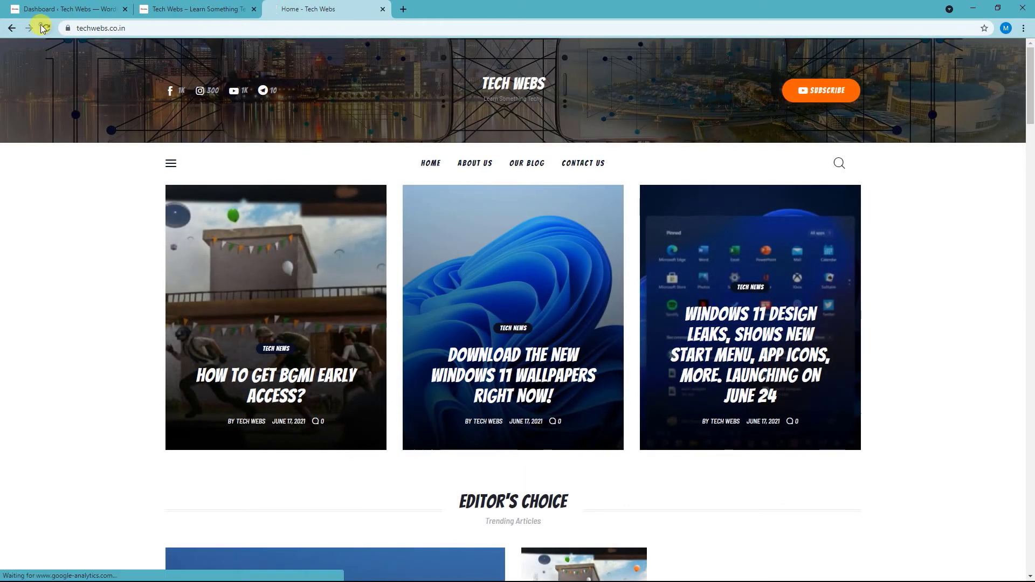
click(47, 28)
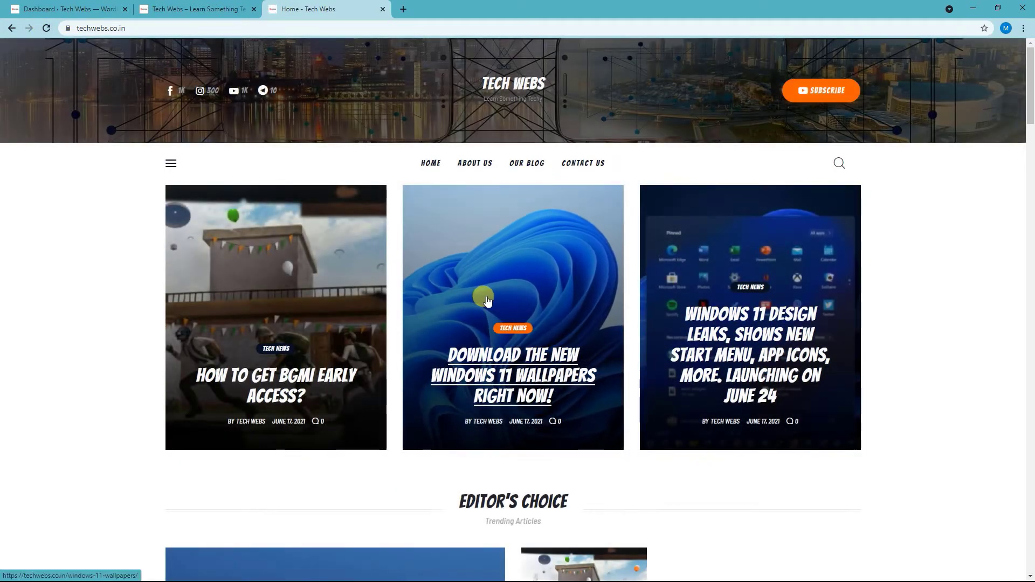
click(245, 7)
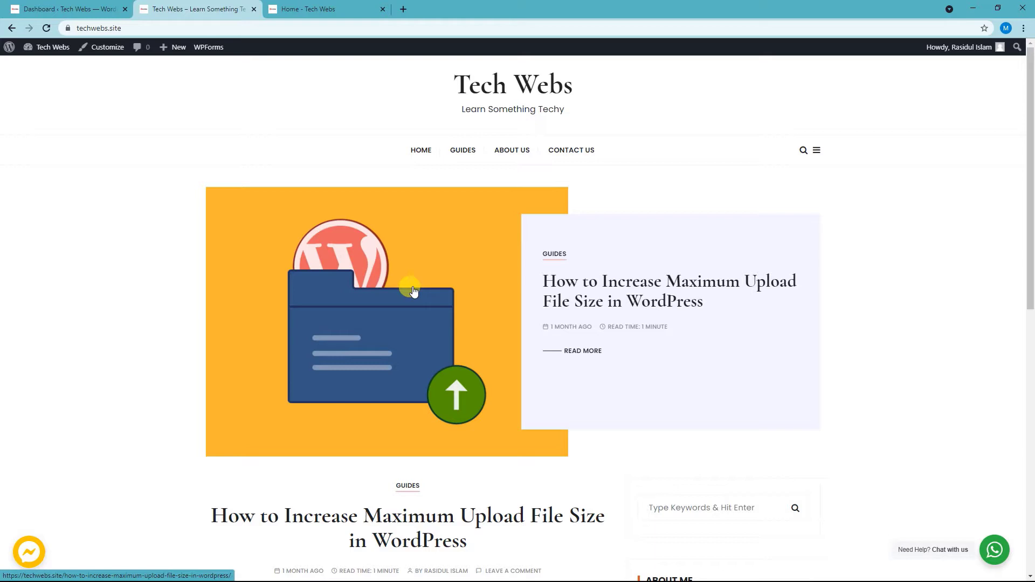
Search the techwebs.site WordPress plugin directory for "loftloader", and install and activate the LoftLoader plugin
click(59, 9)
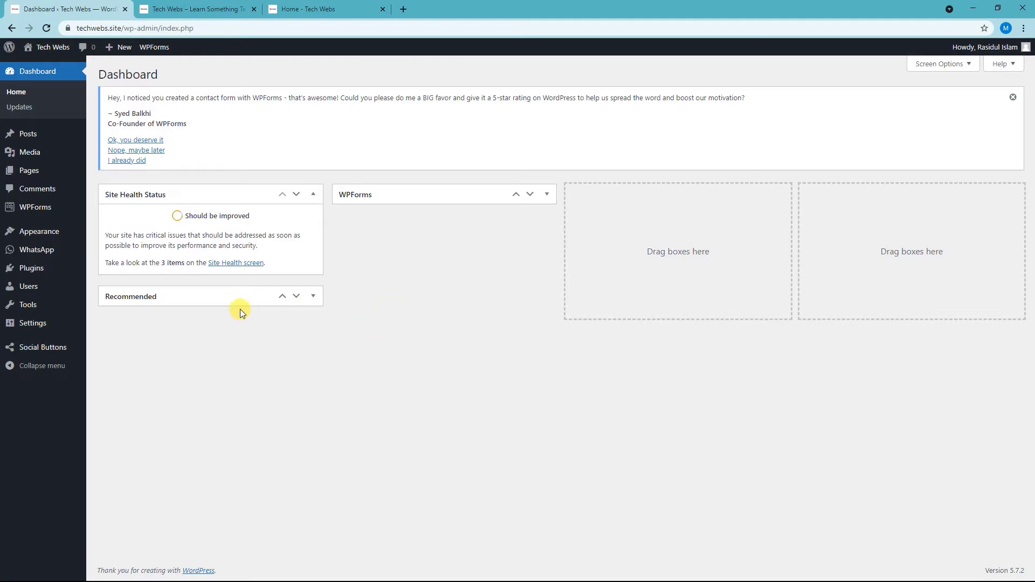
mouse_move(53, 274)
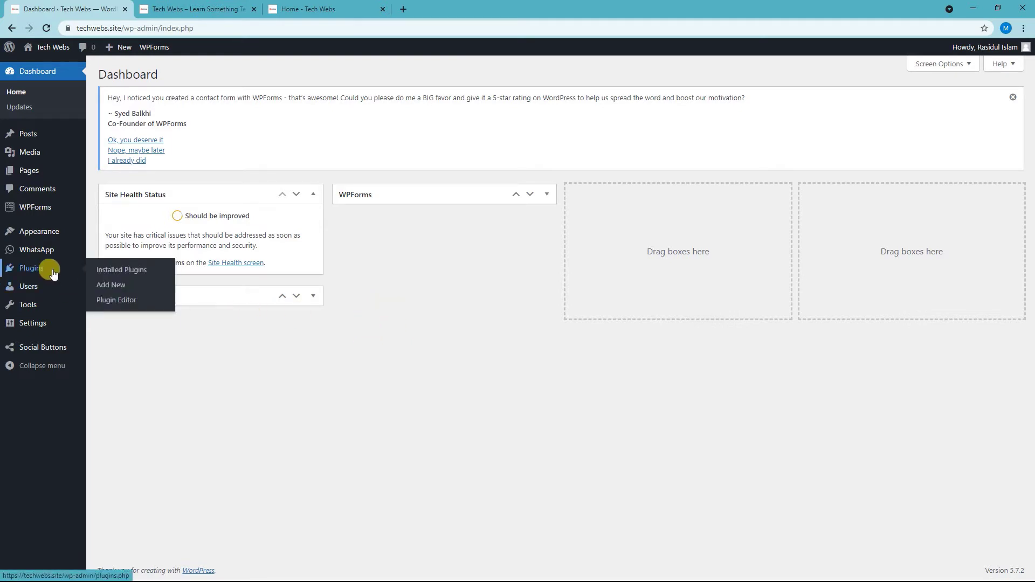
click(115, 285)
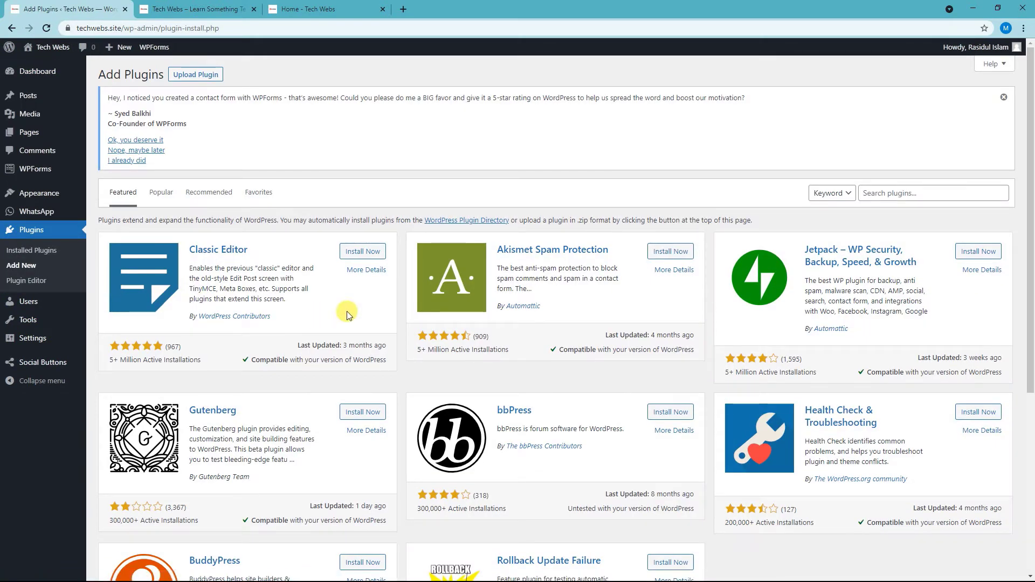
click(897, 194)
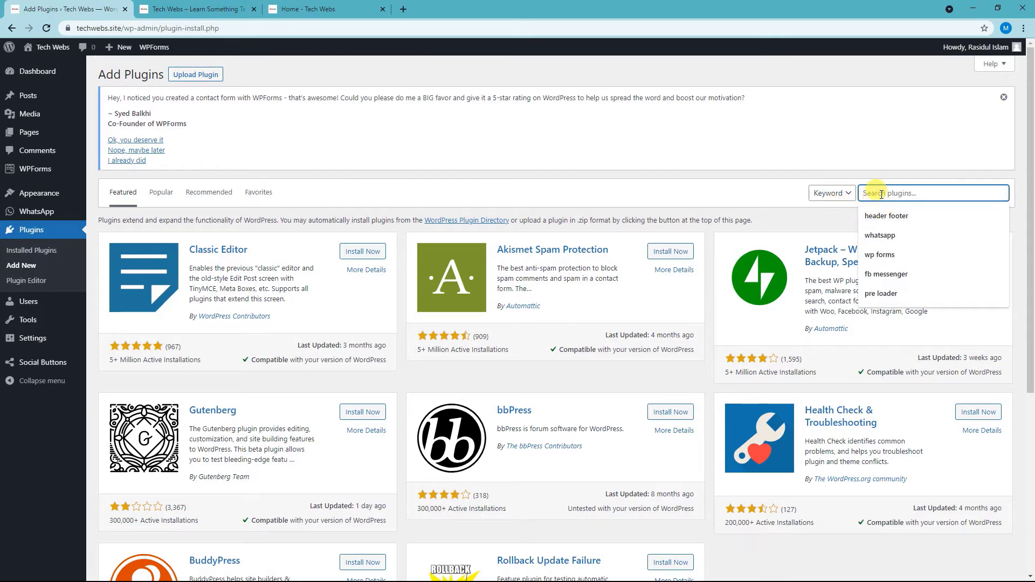
text(loftload)
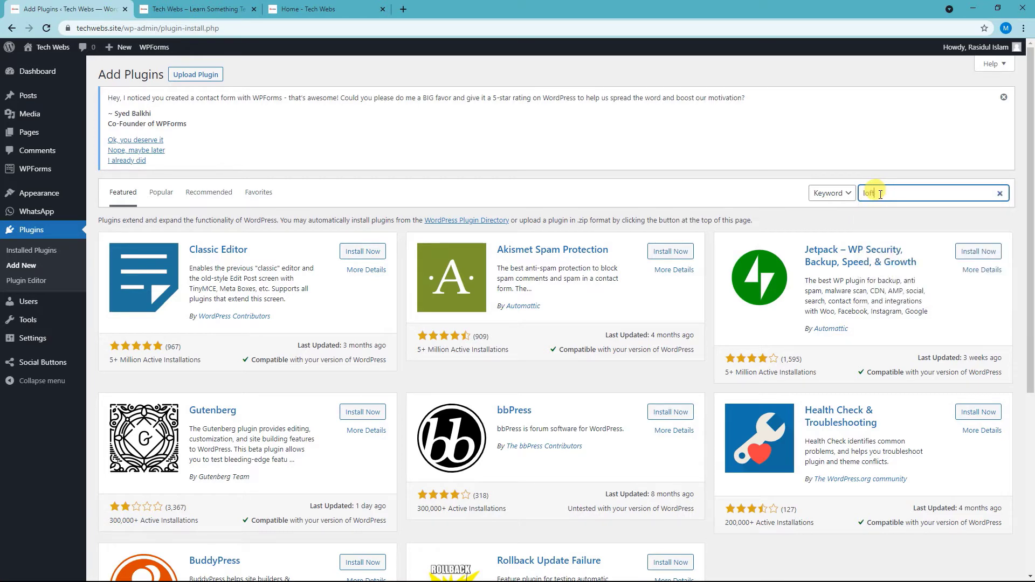
text(er)
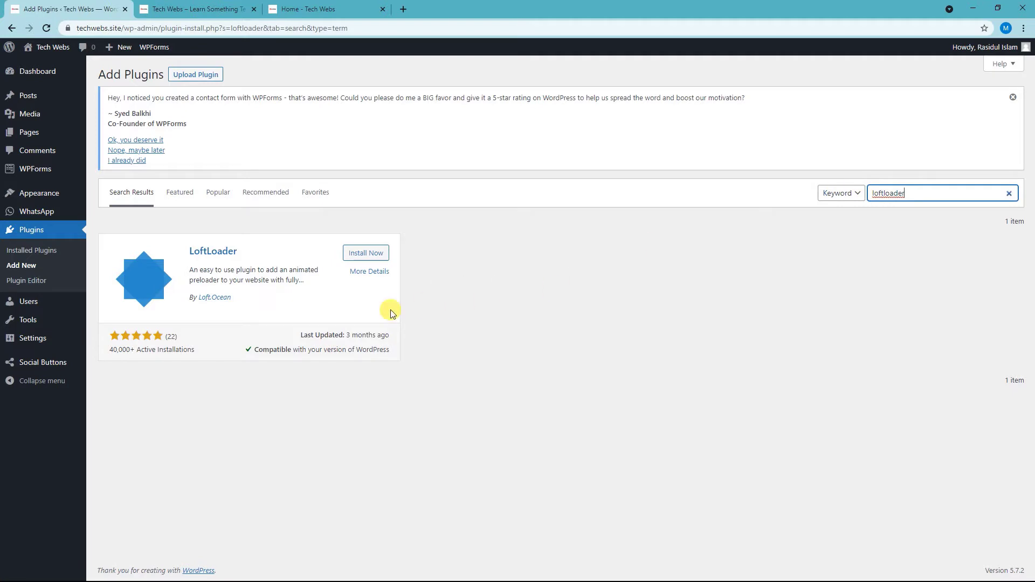
click(361, 251)
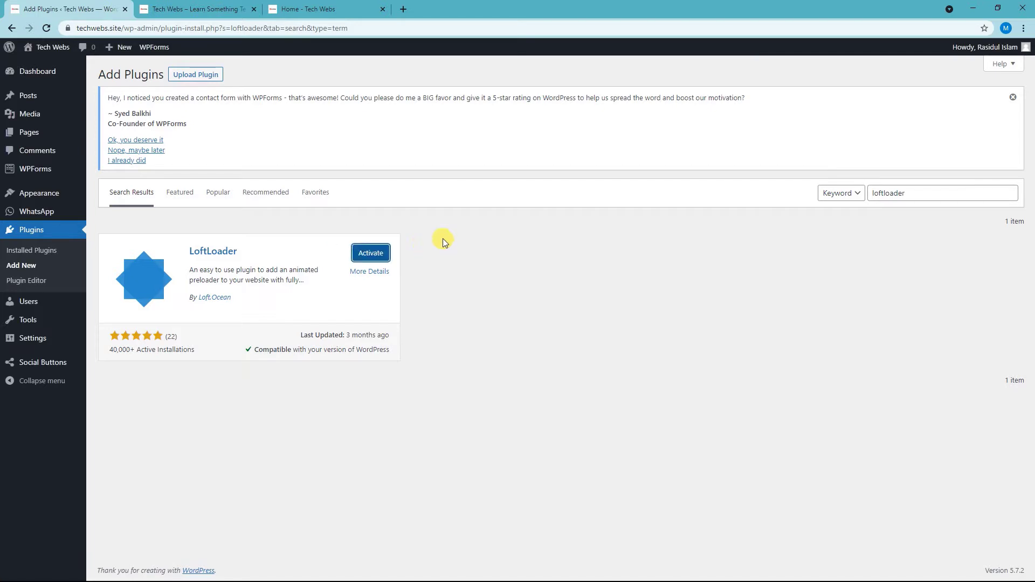
click(370, 253)
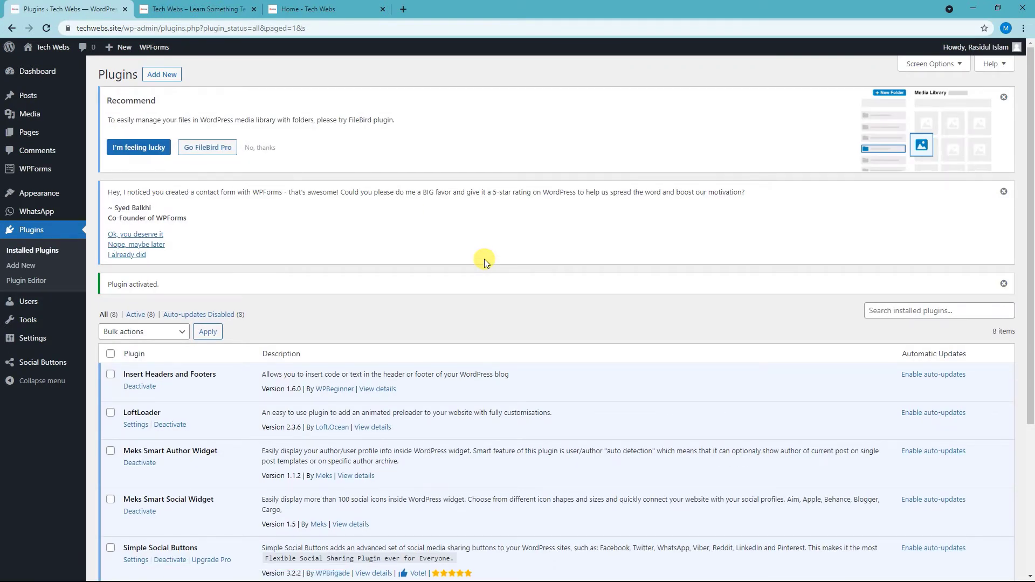
Open the settings of the newly activated LoftLoader plugin
scroll(484, 259, down, 4)
mouse_move(23, 338)
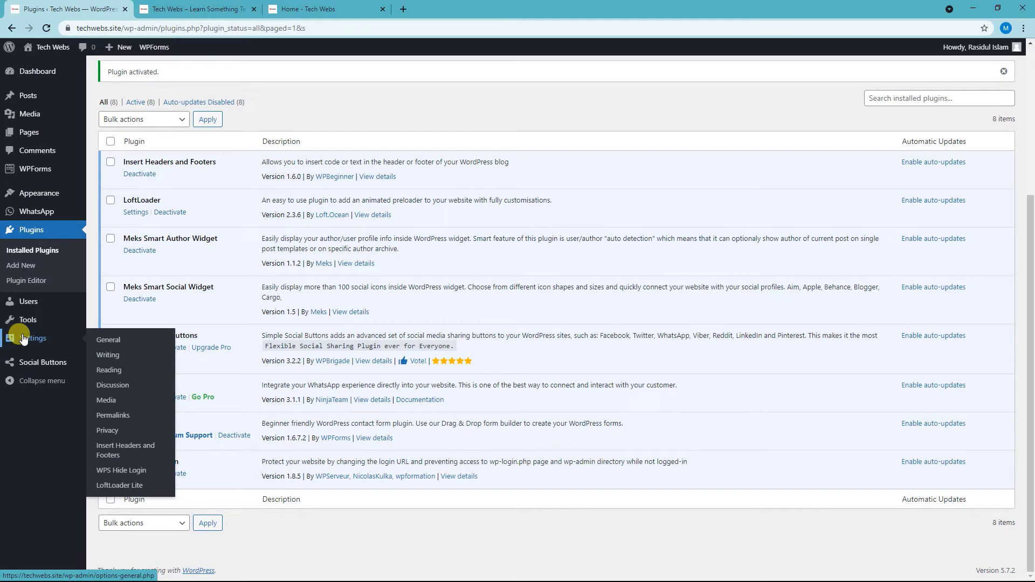
click(123, 486)
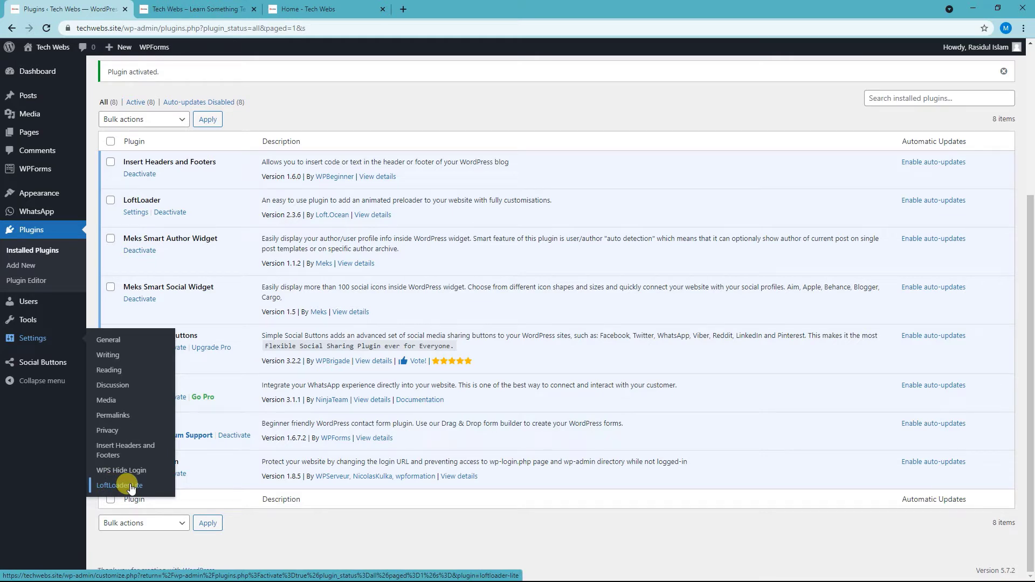
scroll(144, 209, up, 2)
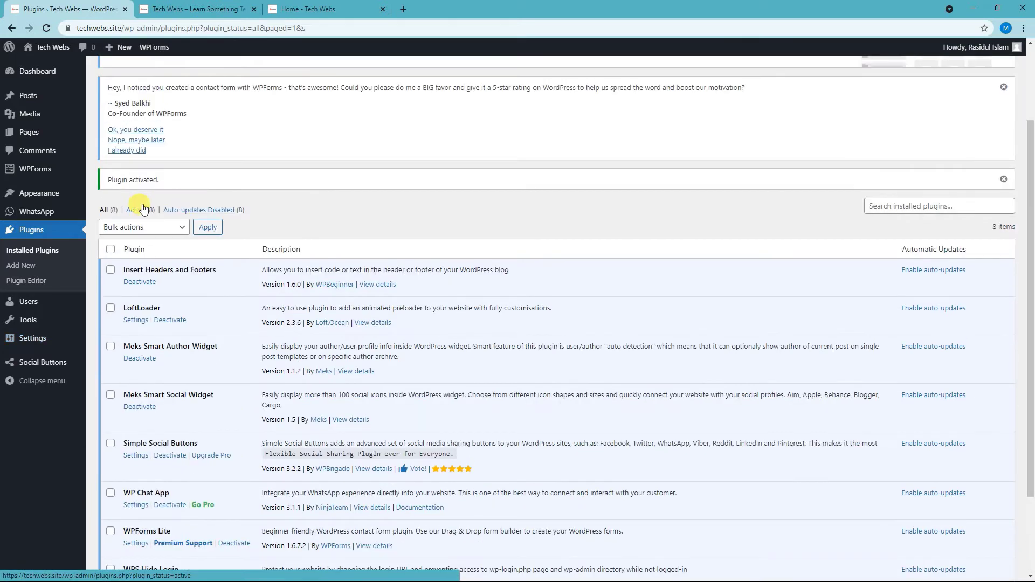
click(136, 321)
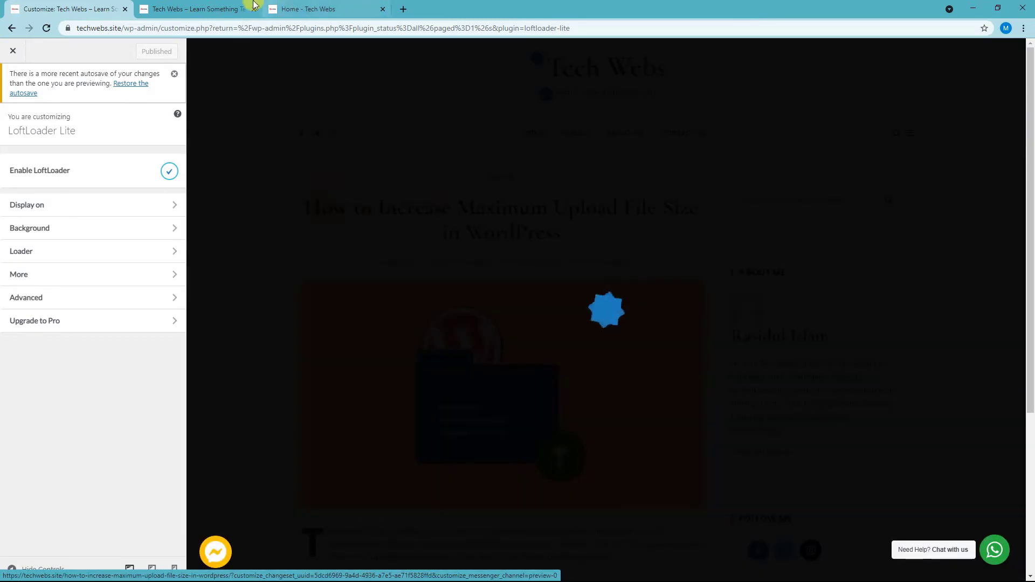
Reload the techwebs.site homepage to check the preloader on the live site
click(232, 9)
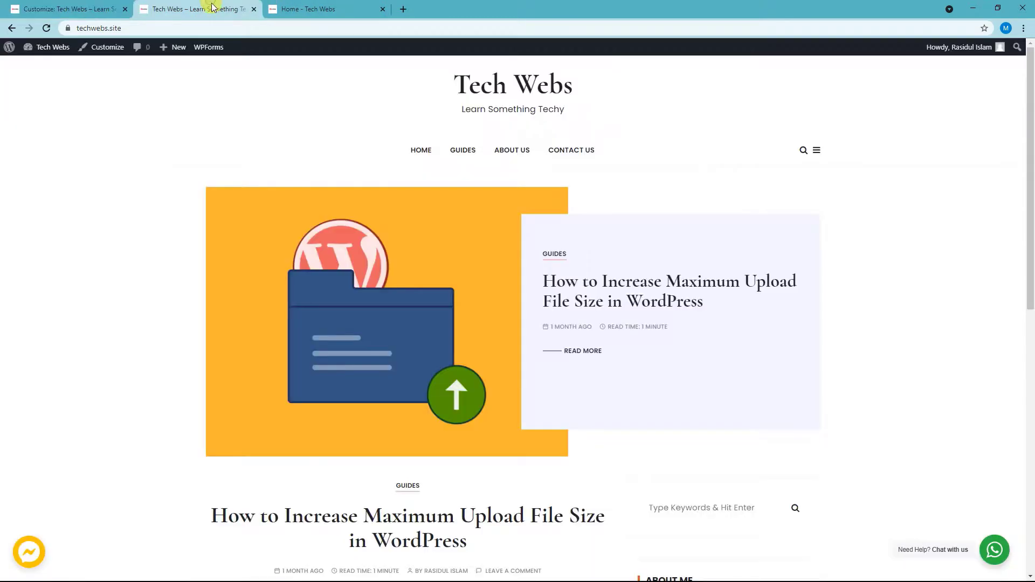
click(46, 28)
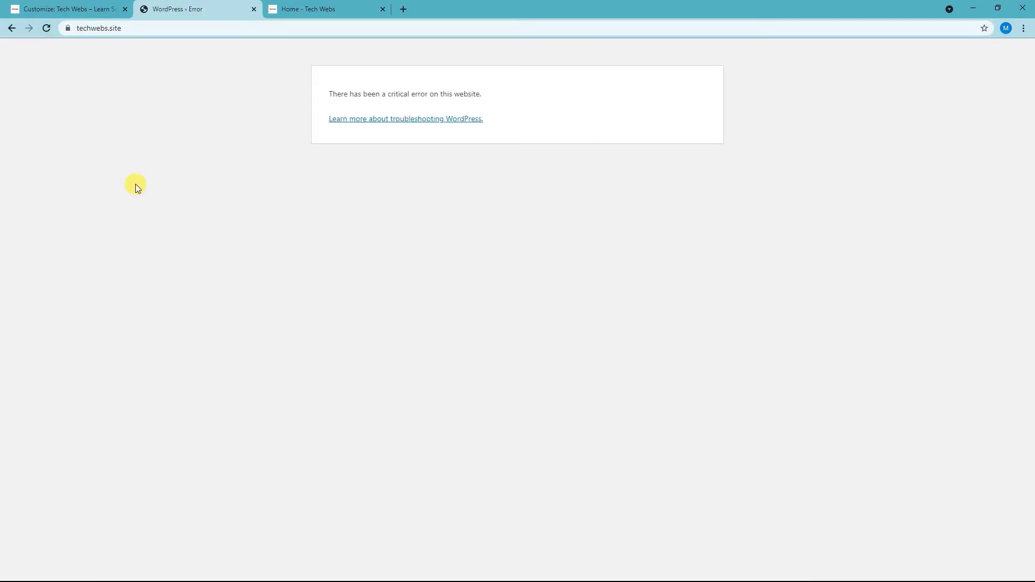
click(49, 33)
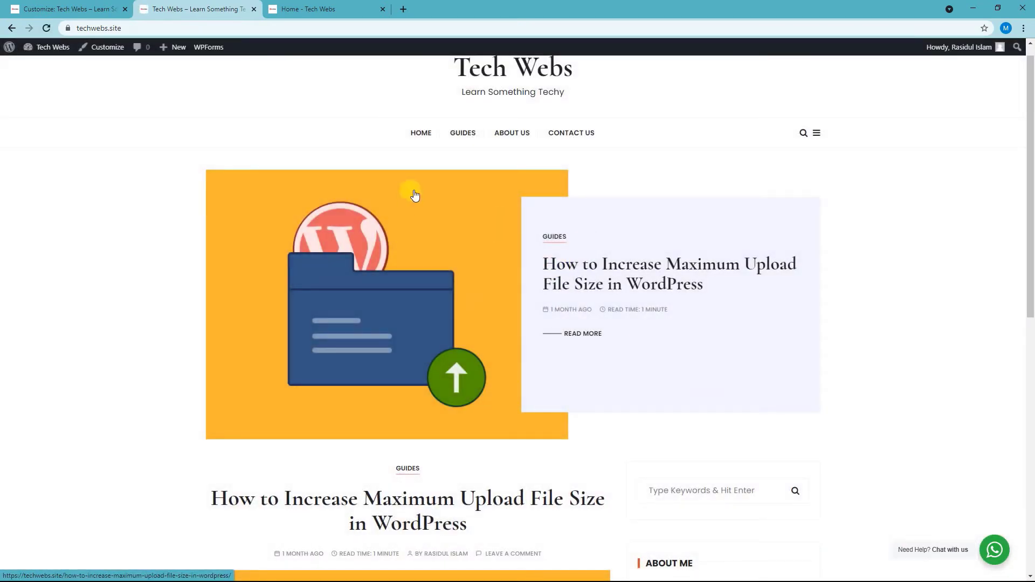
click(46, 31)
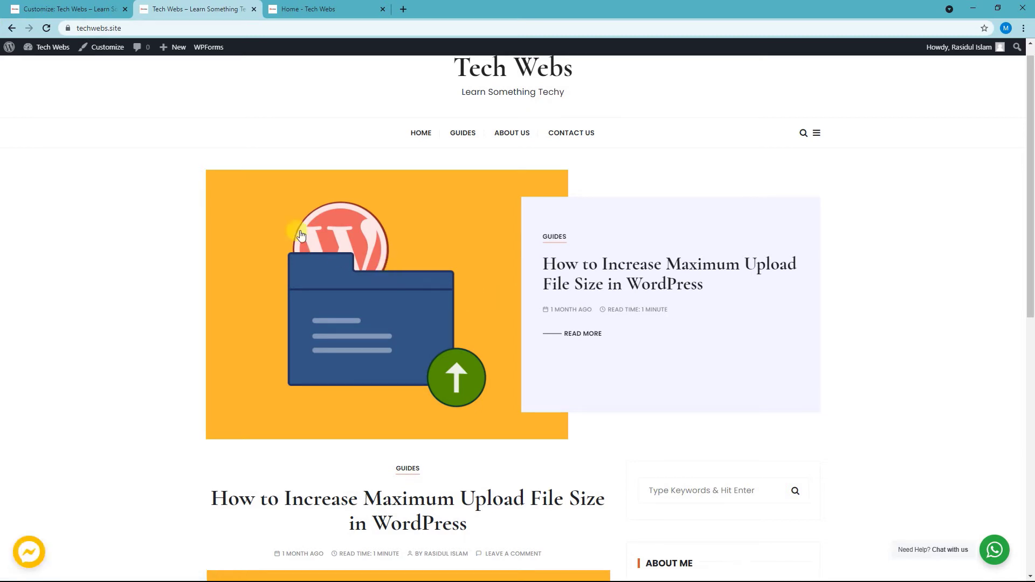
Return to the LoftLoader Lite customizer and review the options for where the preloader is displayed
click(66, 8)
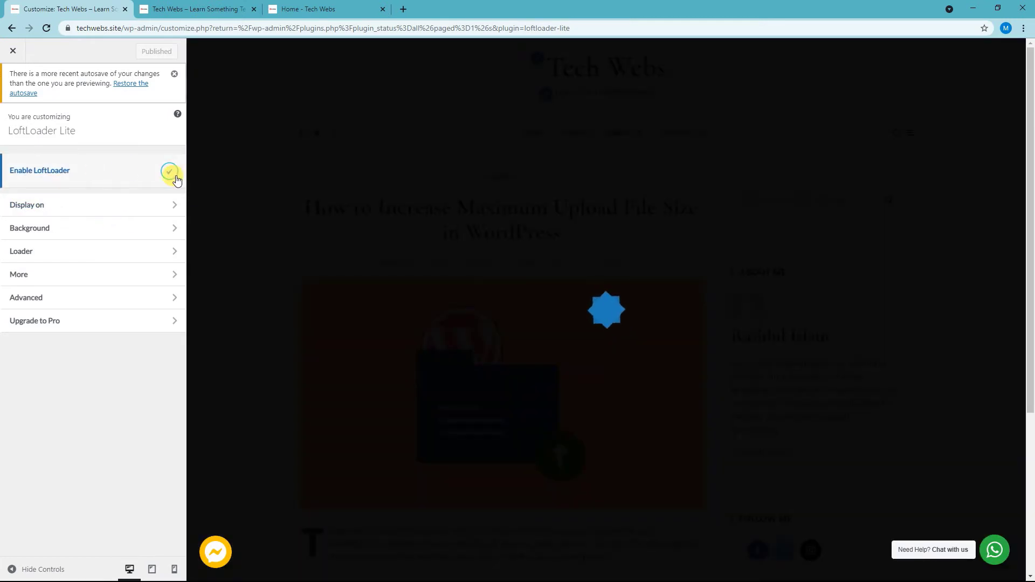
click(82, 205)
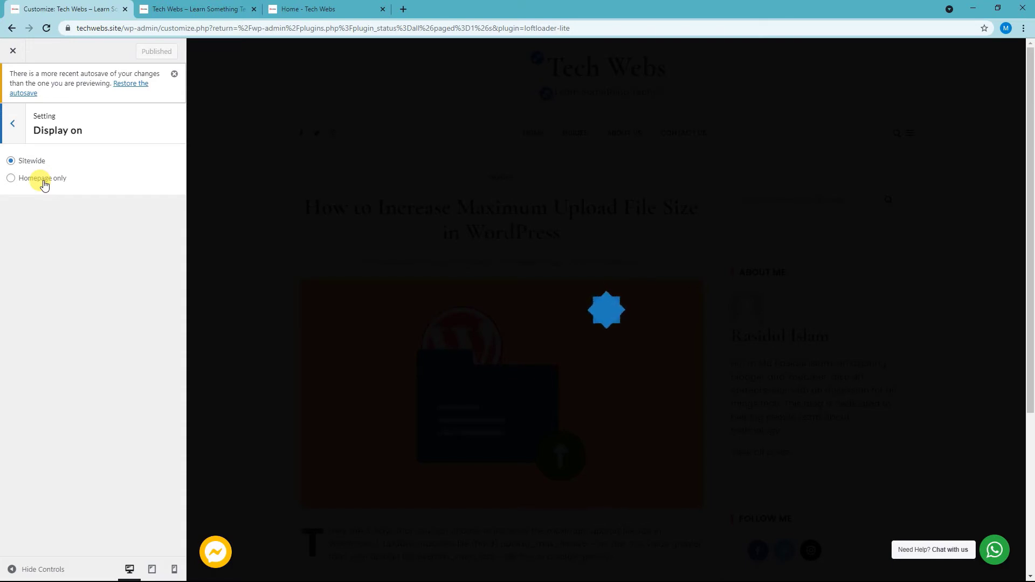
click(12, 122)
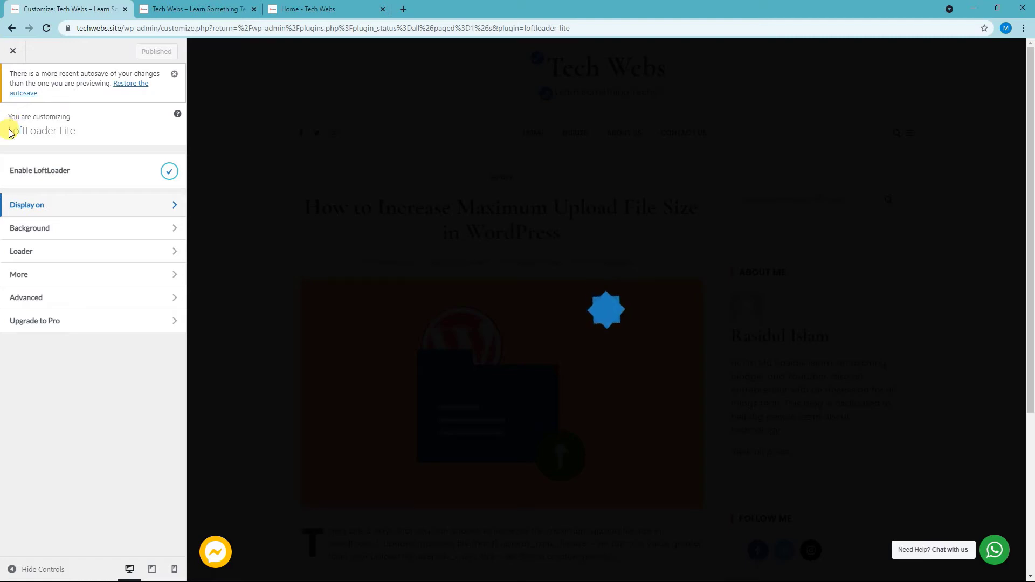
Set the preloader background colour to red #dd3333 and its opacity to 90%
click(34, 228)
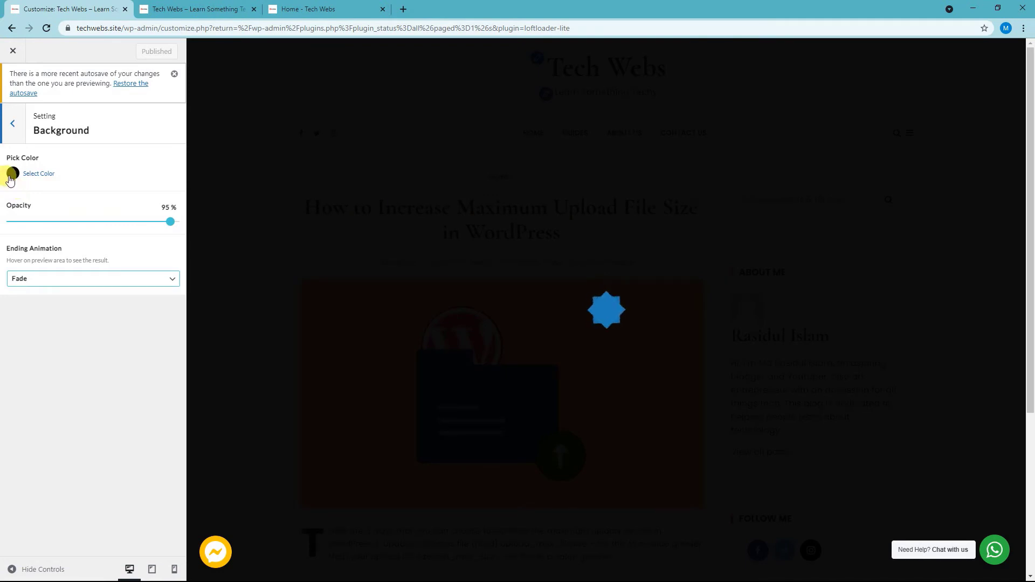
click(11, 173)
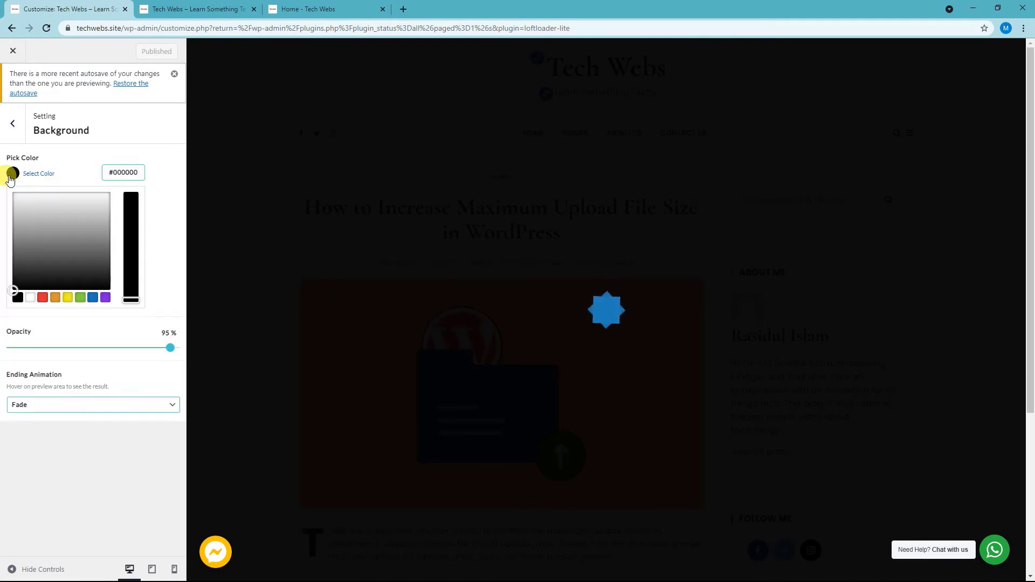
click(42, 297)
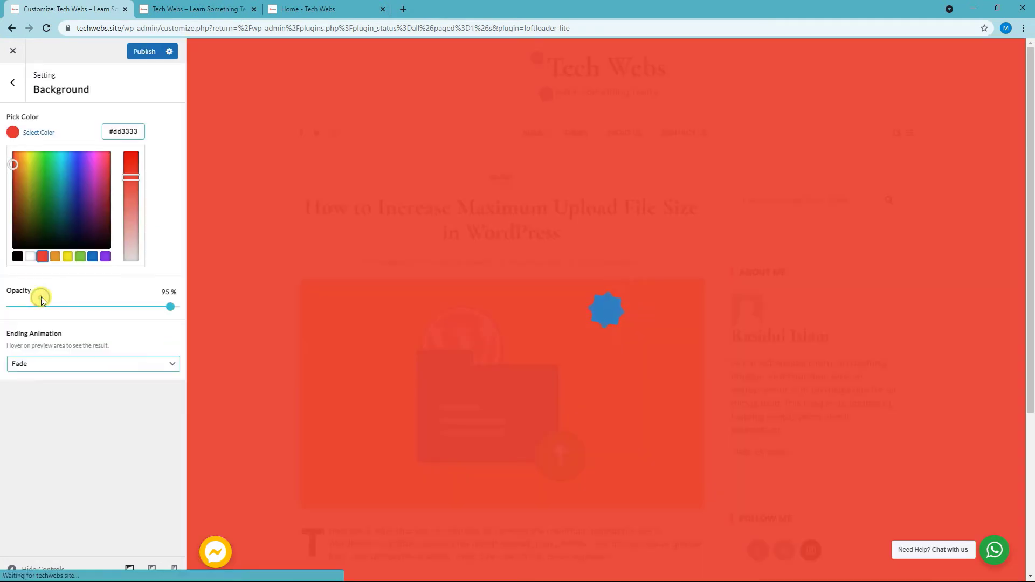
click(67, 256)
click(79, 256)
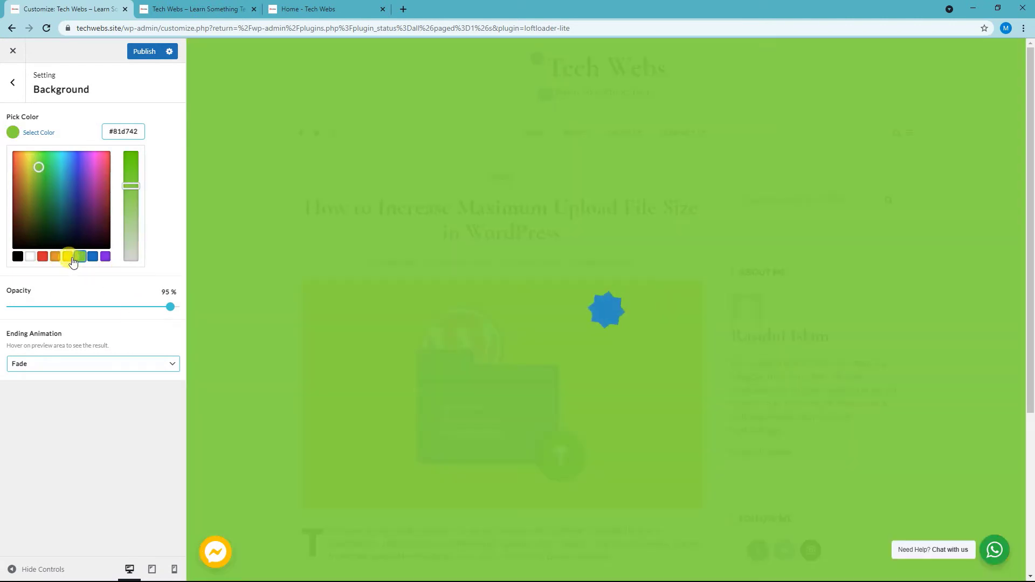
click(43, 257)
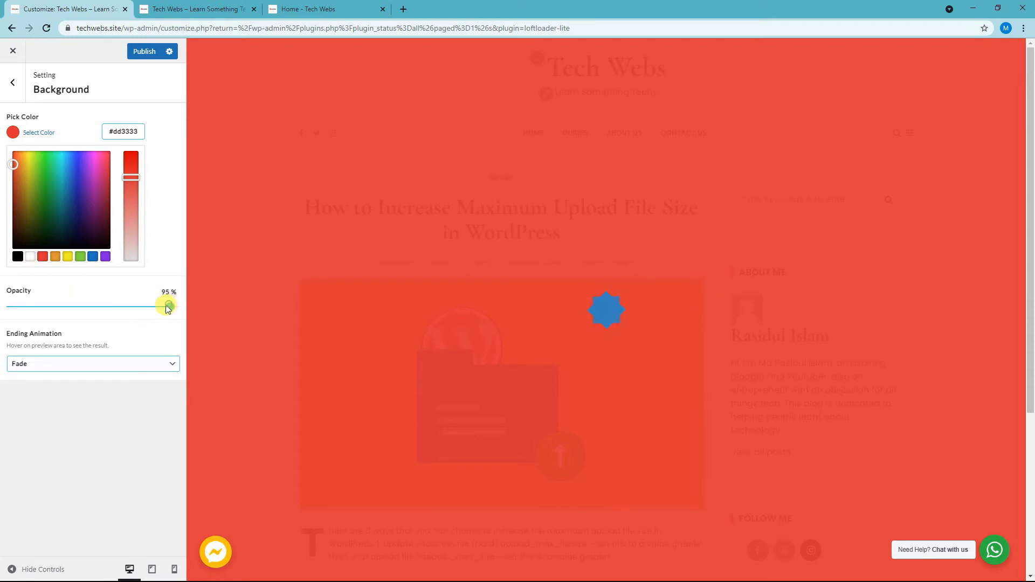
mouse_move(168, 306)
mouse_down()
mouse_move(4, 308)
mouse_move(160, 304)
mouse_up()
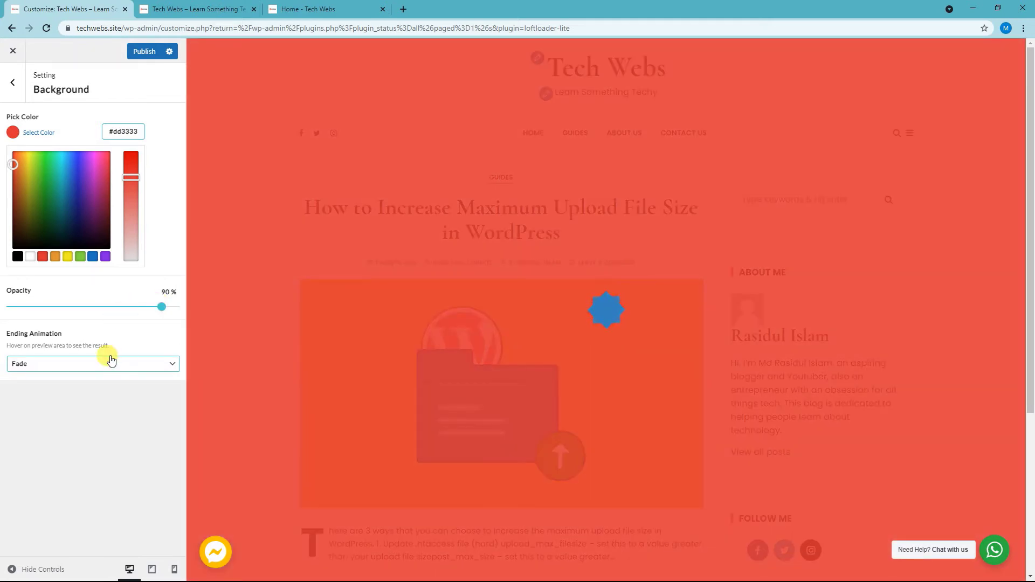
Try the Slide Up and Slide Up & Down ending animations for the preloader background in the preview
click(69, 363)
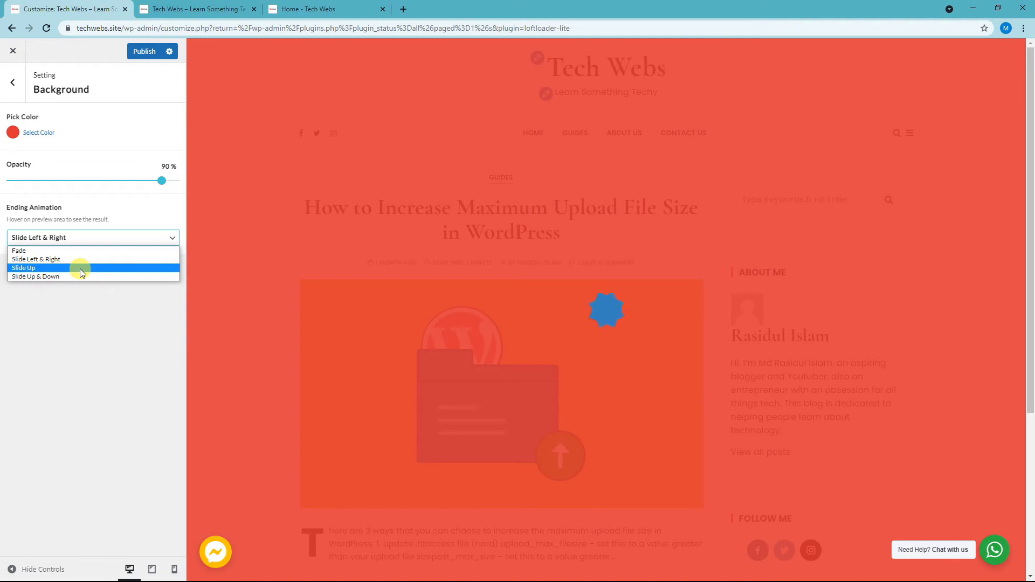
click(79, 268)
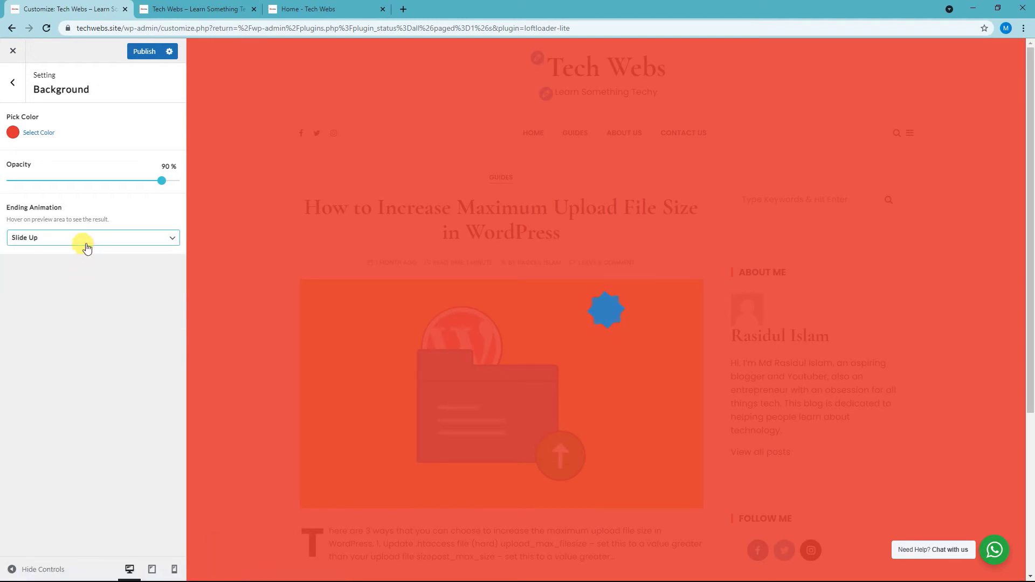
mouse_move(313, 243)
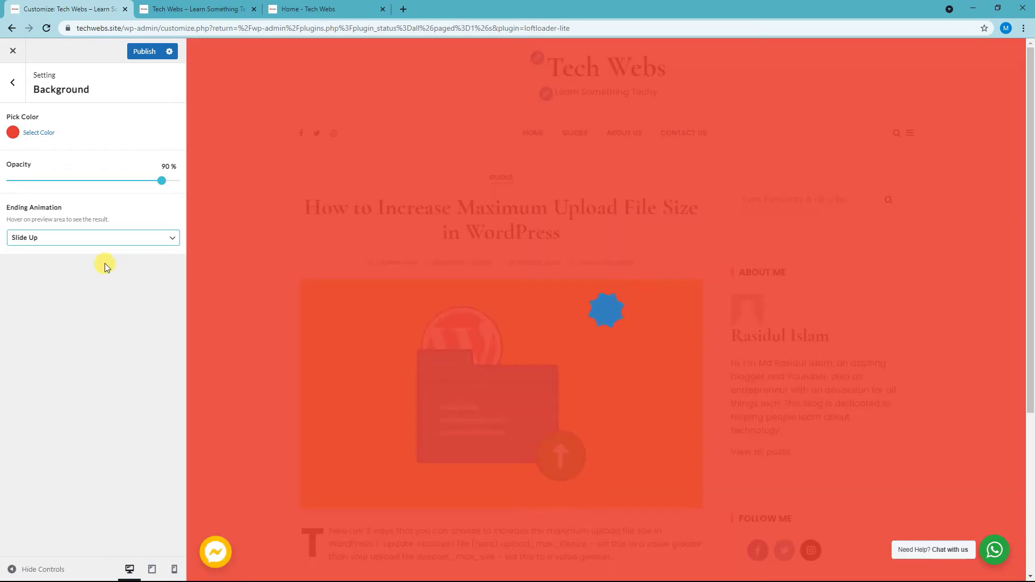
click(83, 239)
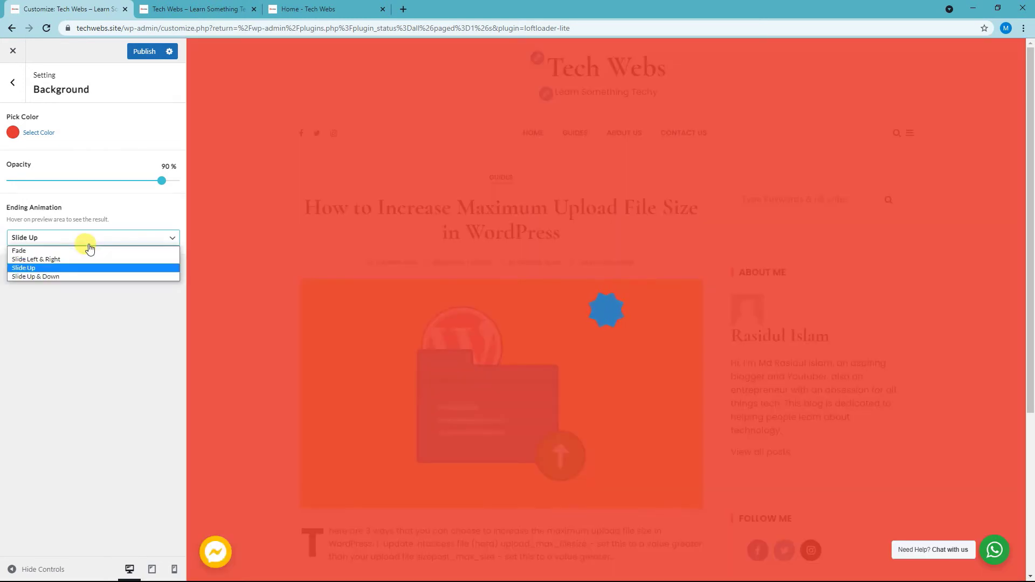
click(73, 278)
mouse_move(316, 300)
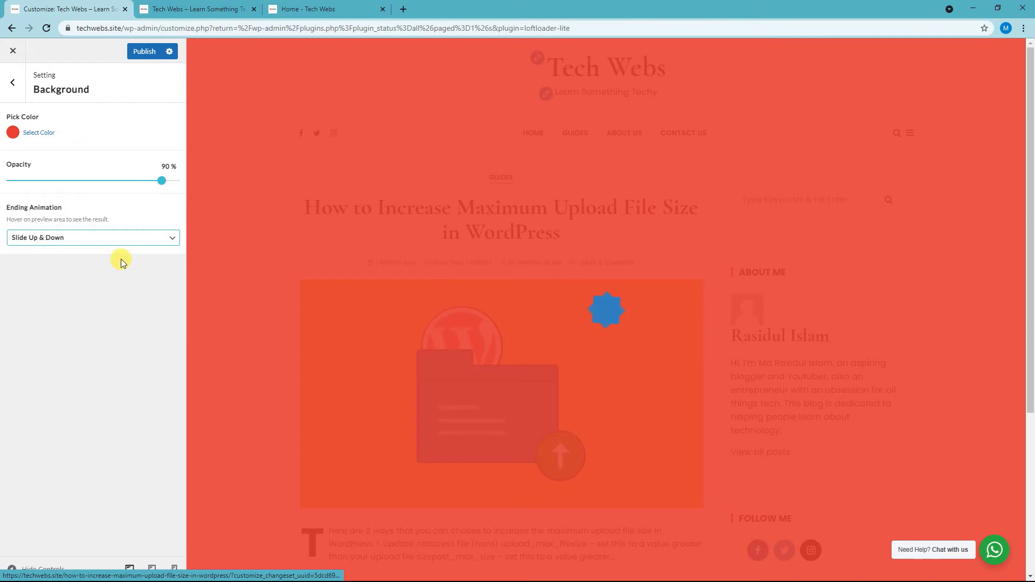
Set the preloader background's ending animation to Slide Left & Right and preview it on the page
click(102, 237)
click(83, 259)
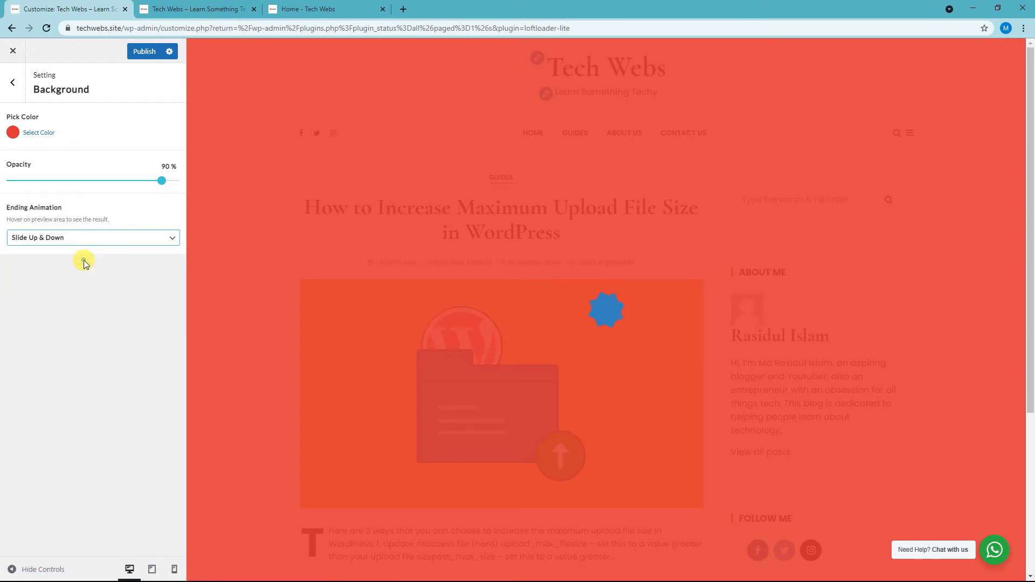
mouse_move(341, 282)
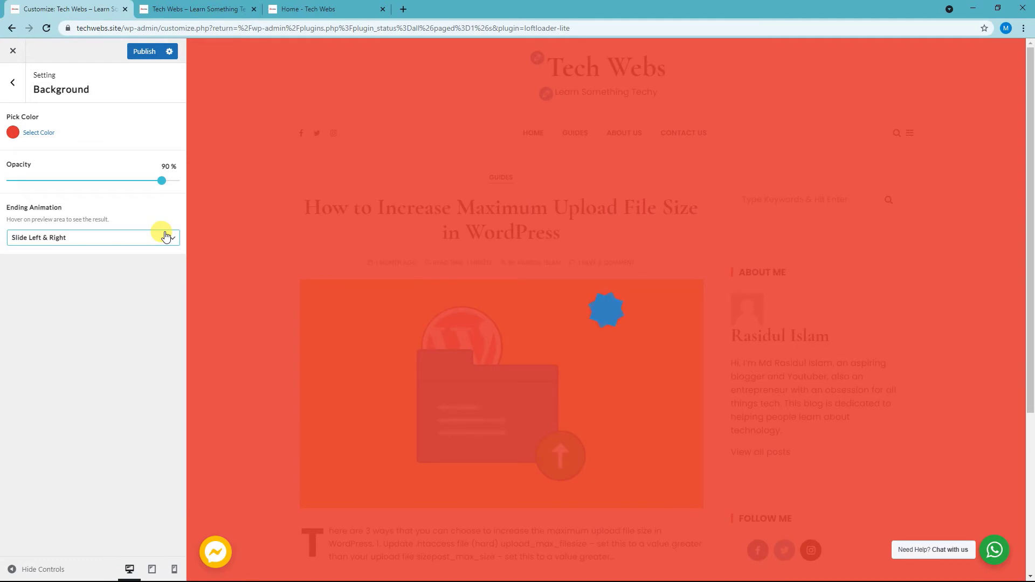
Set the preloader background's ending animation to Slide Up & Down and return to the LoftLoader Lite settings list
click(165, 237)
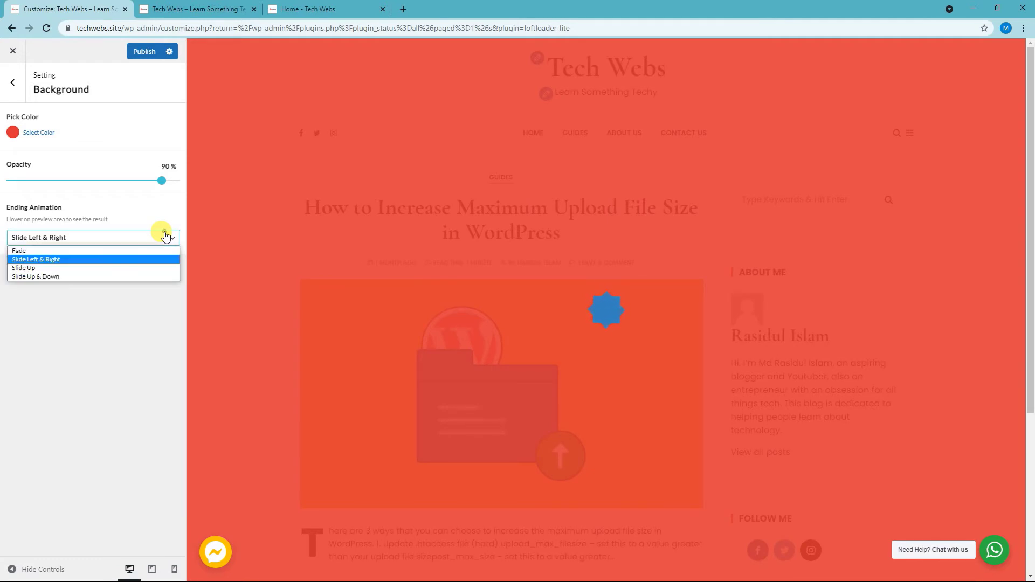
click(73, 278)
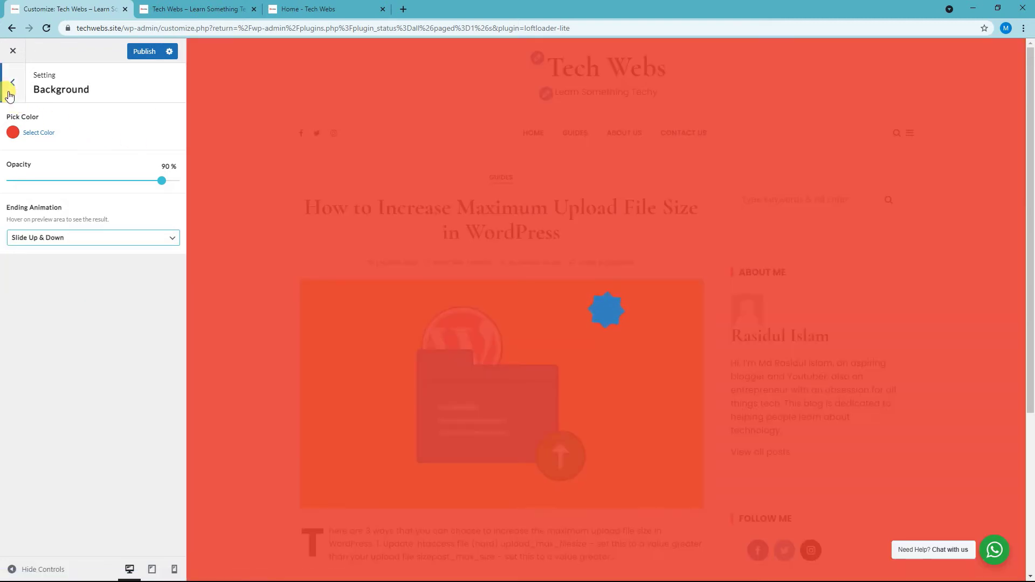
click(12, 82)
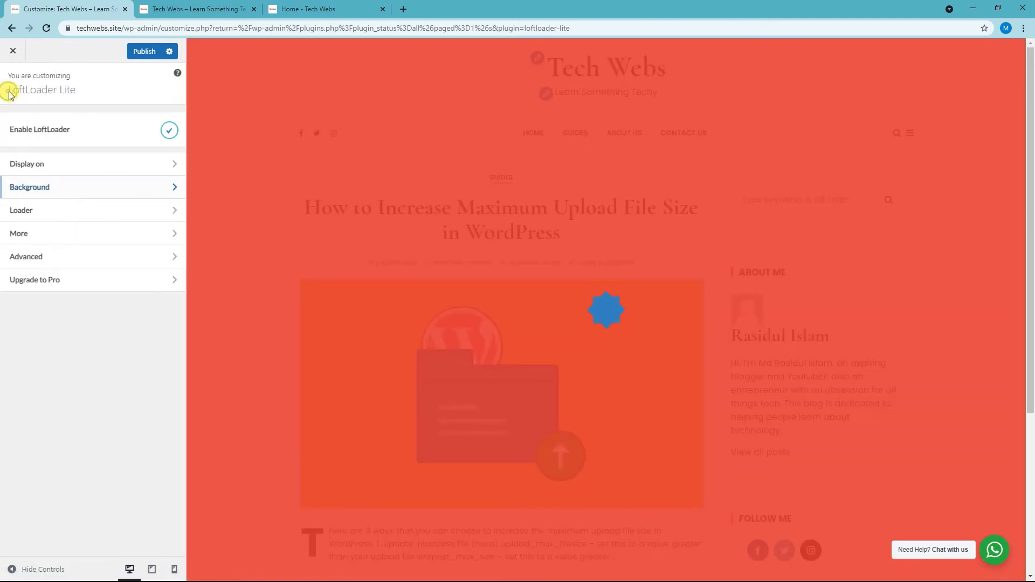
In the Loader settings, switch the loader animation to the three dots and set the loader colour to white #ffffff
click(44, 217)
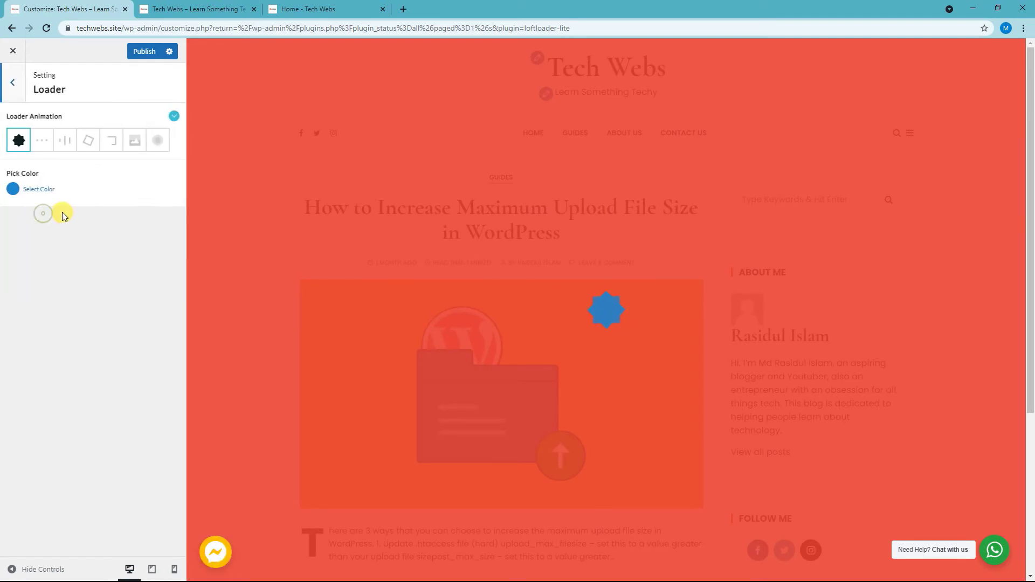
click(44, 142)
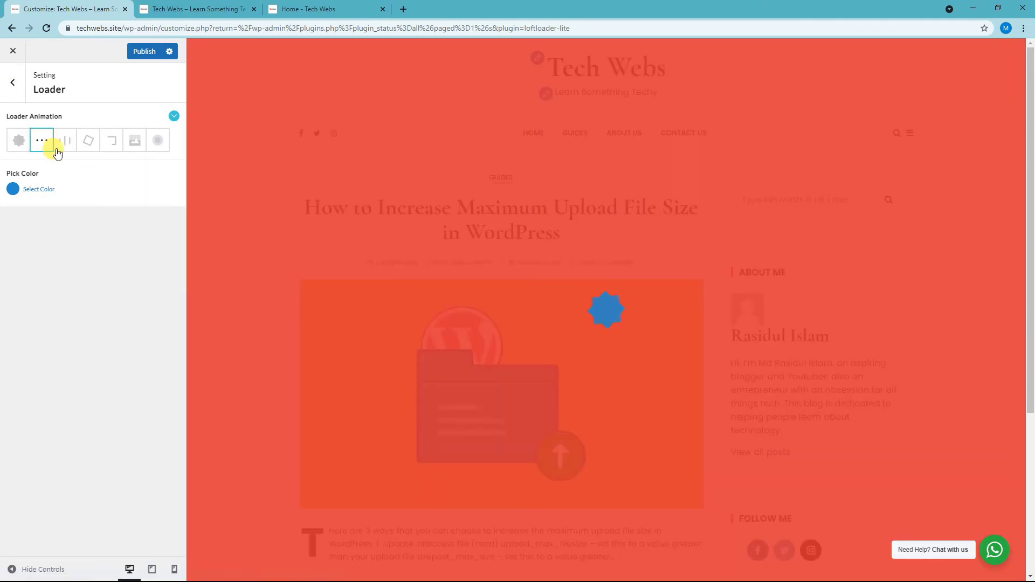
click(18, 139)
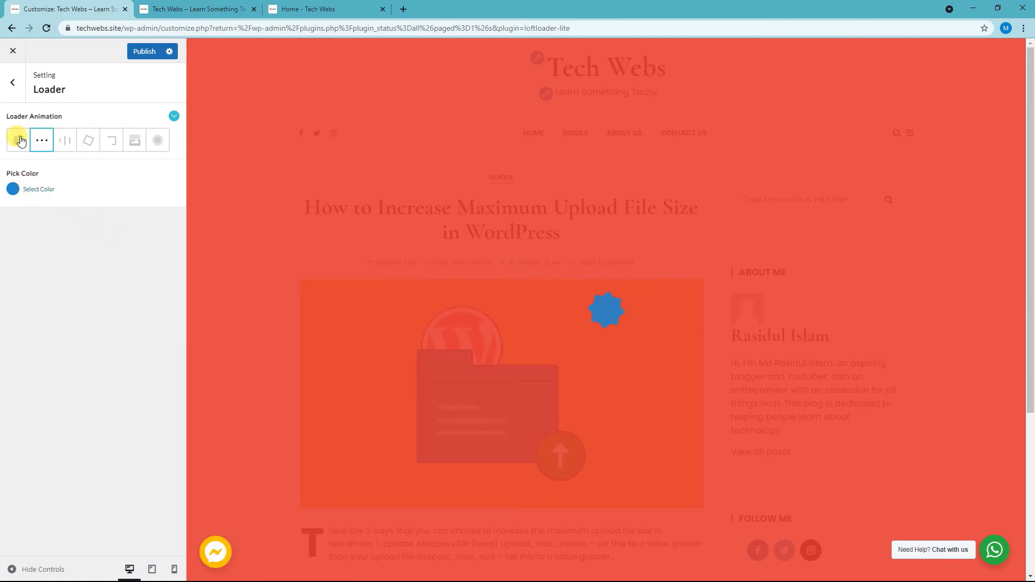
click(45, 140)
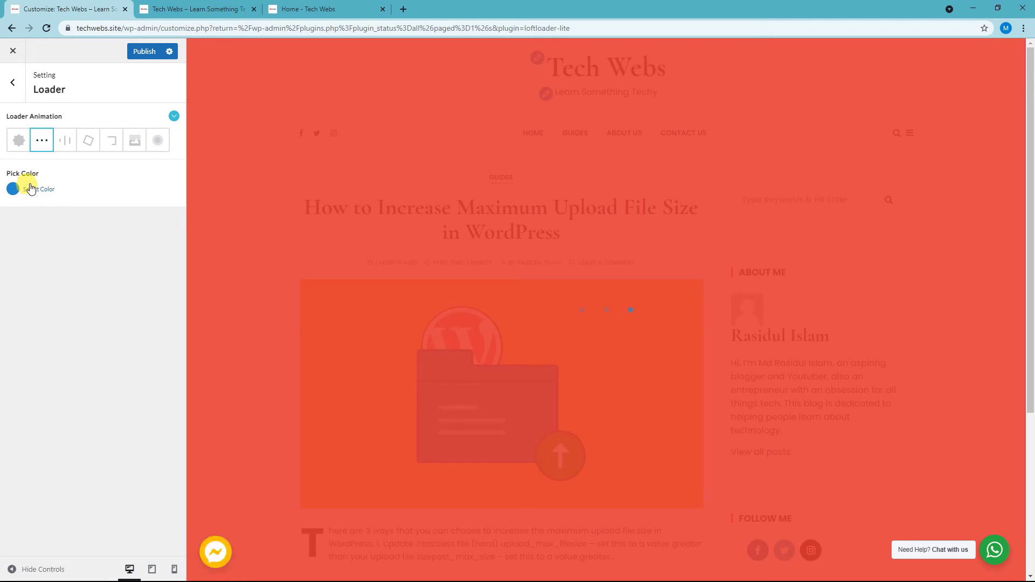
click(30, 190)
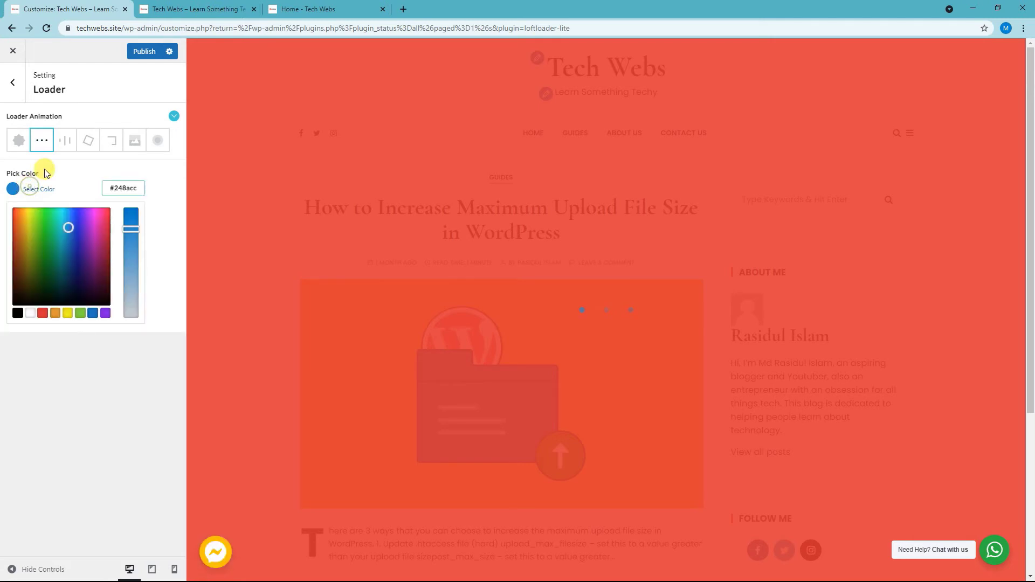
click(31, 313)
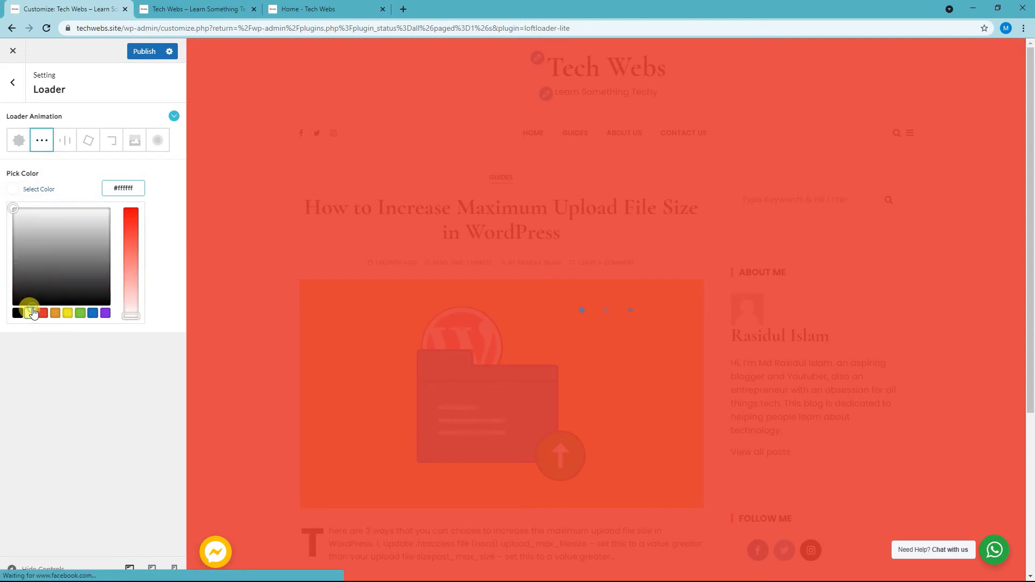
click(128, 363)
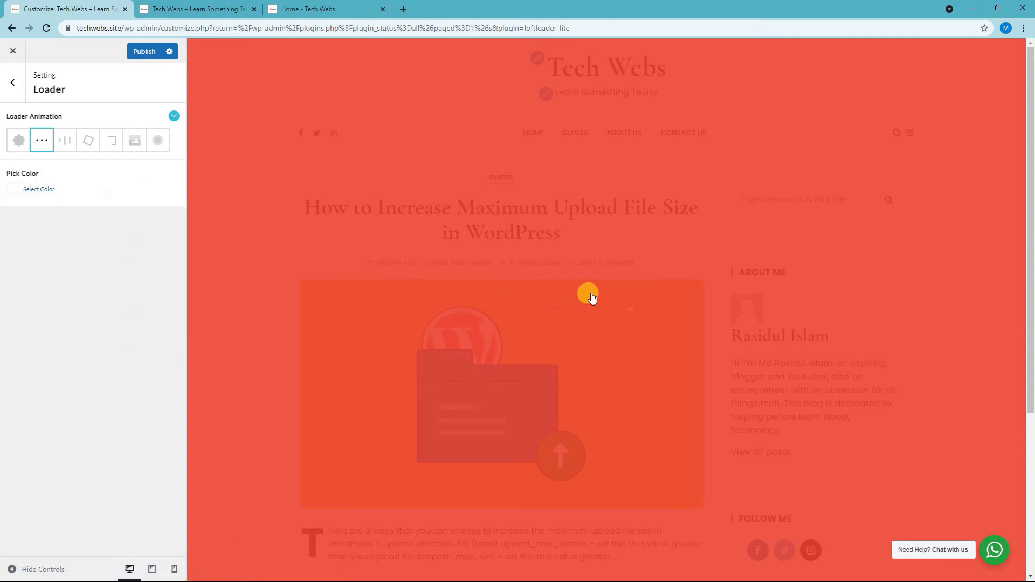
Try the vertical bars and rotating square loader animations, and choose the square frame animation that surrounds an image
click(66, 140)
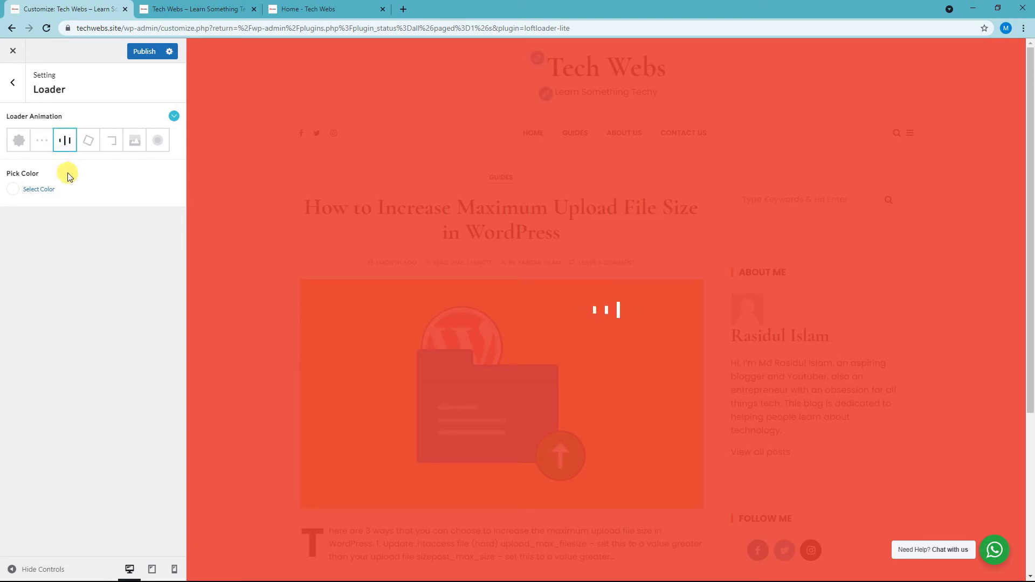
click(84, 141)
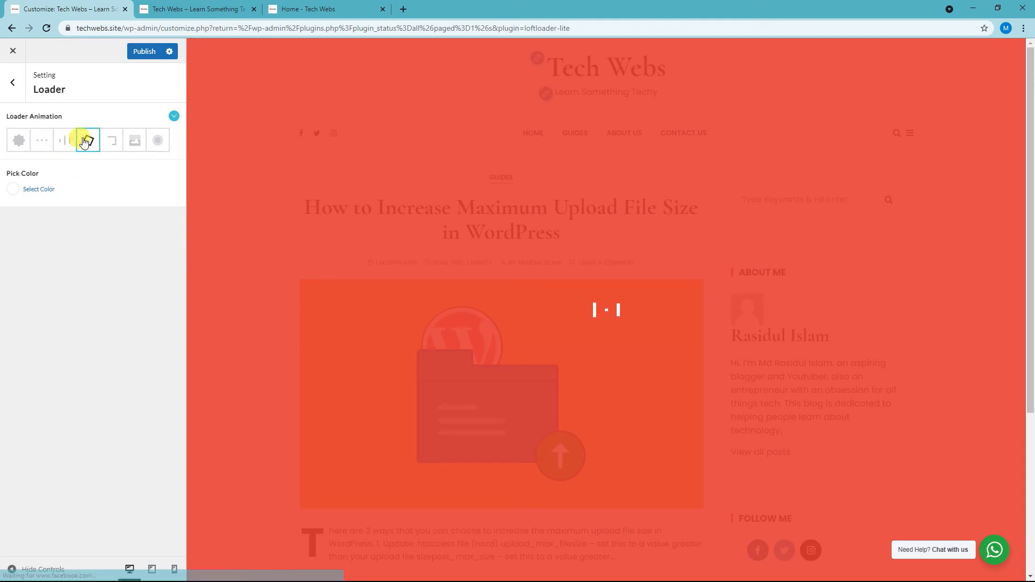
click(111, 140)
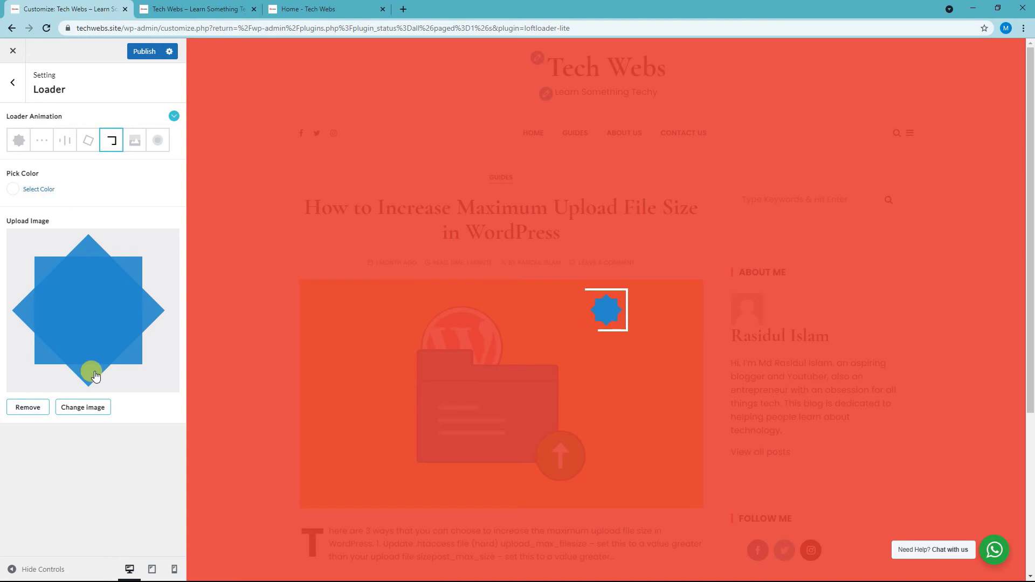
Replace the image inside the loader frame with favicon-96x96-1.png from the media library
click(82, 324)
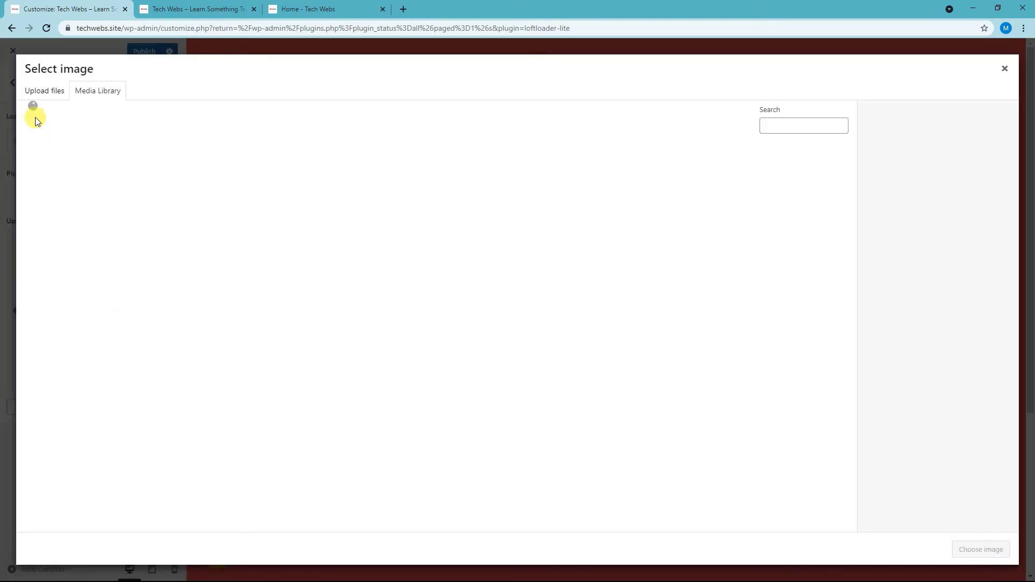
click(38, 91)
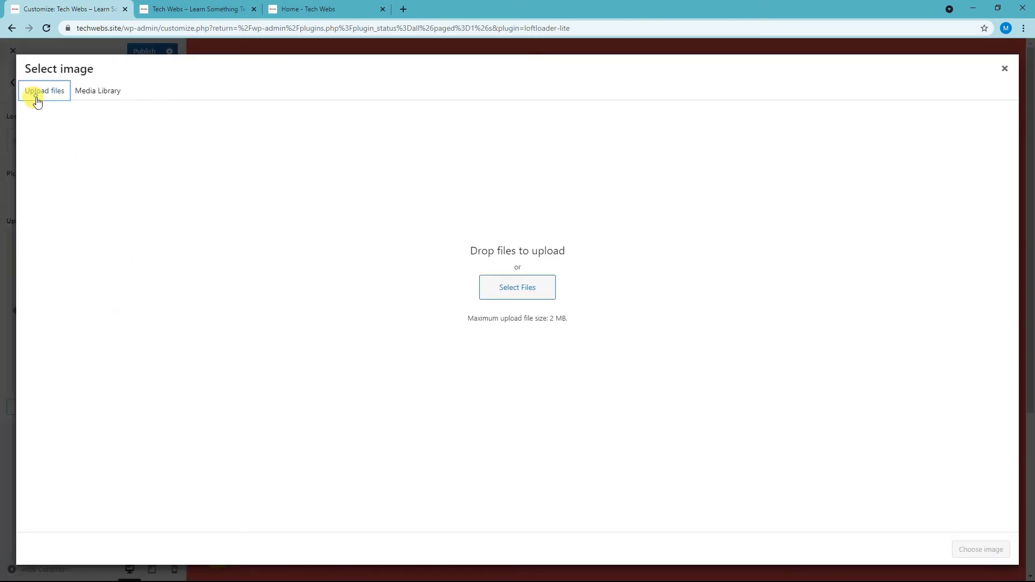
click(82, 91)
click(63, 168)
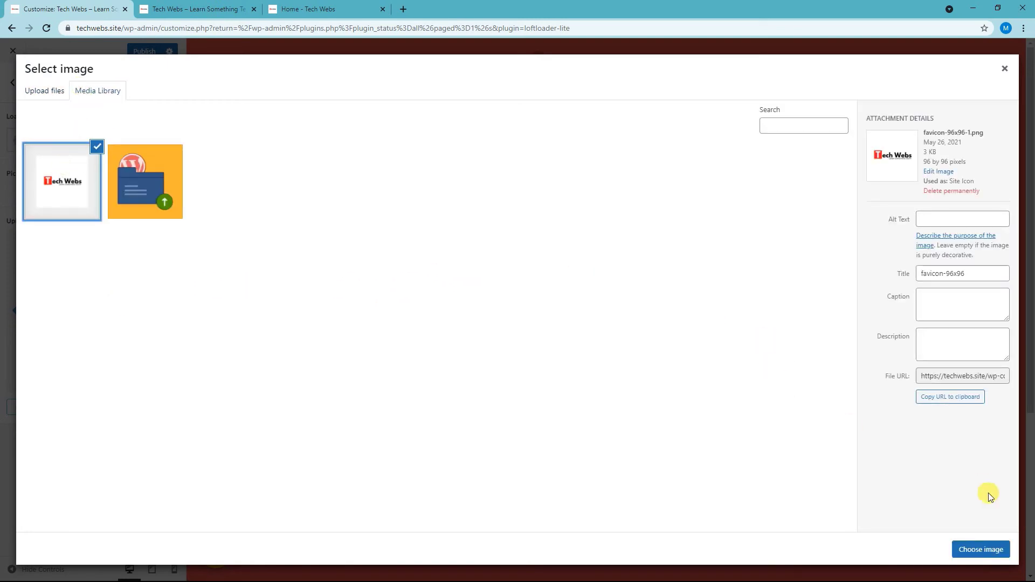
click(976, 549)
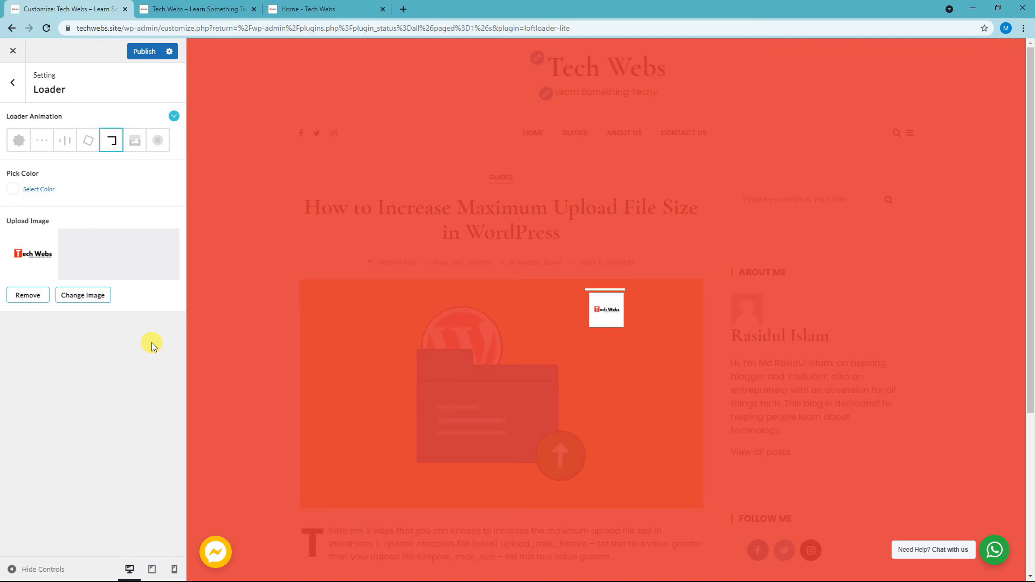
Try the image-filling and glowing circle loader animations in the preview, and return to the square frame animation
click(135, 141)
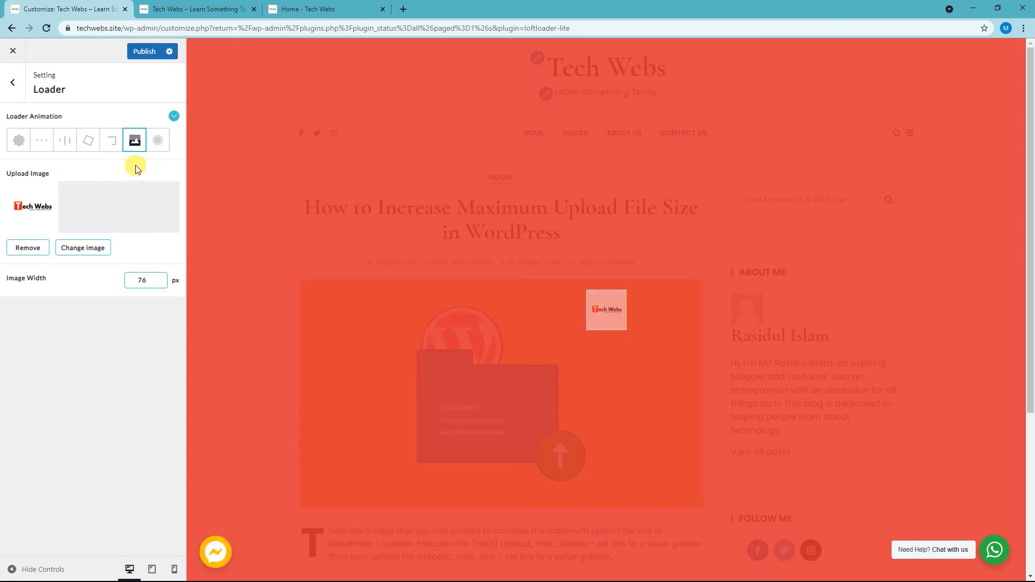
click(157, 142)
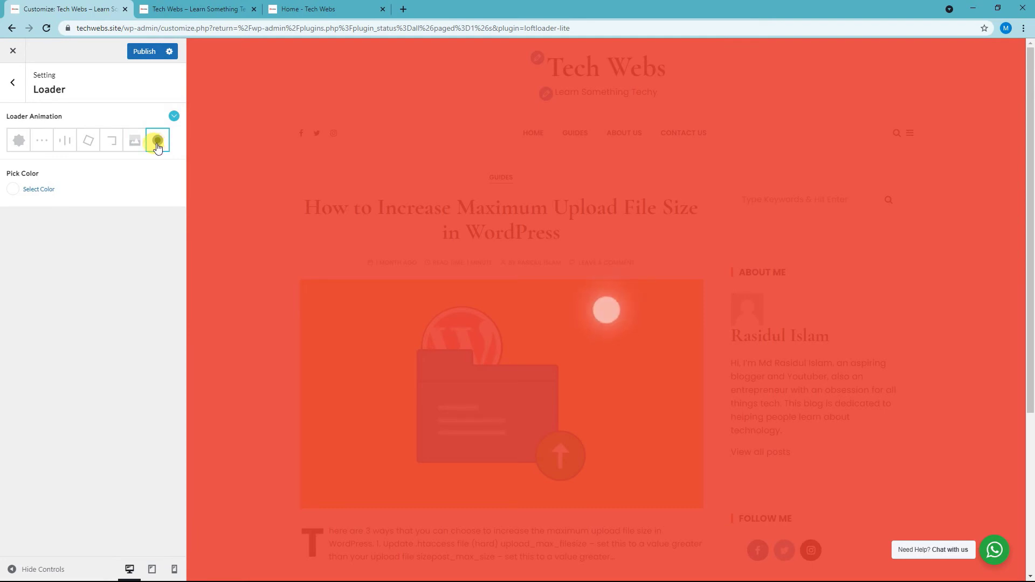
click(136, 141)
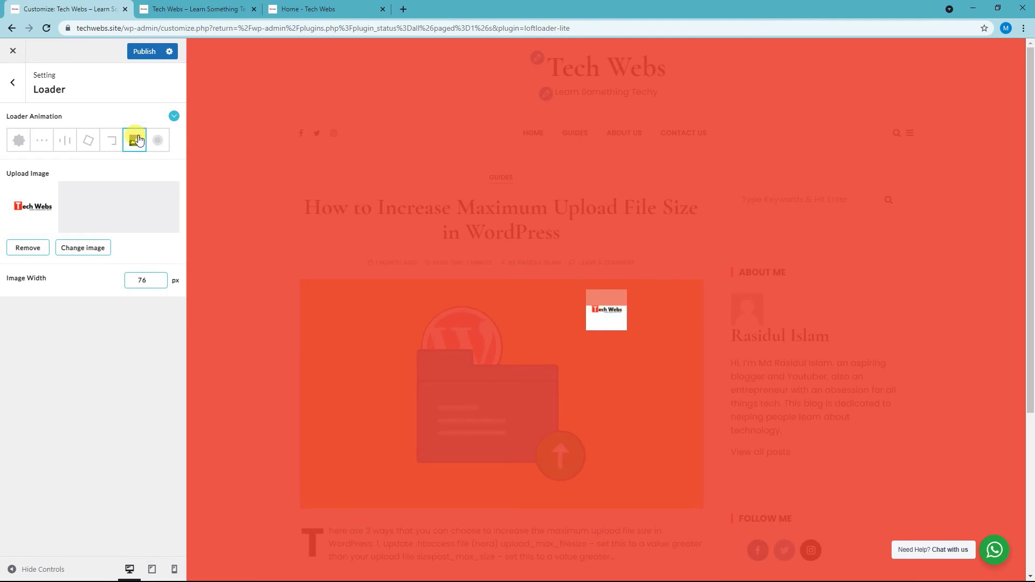
click(111, 140)
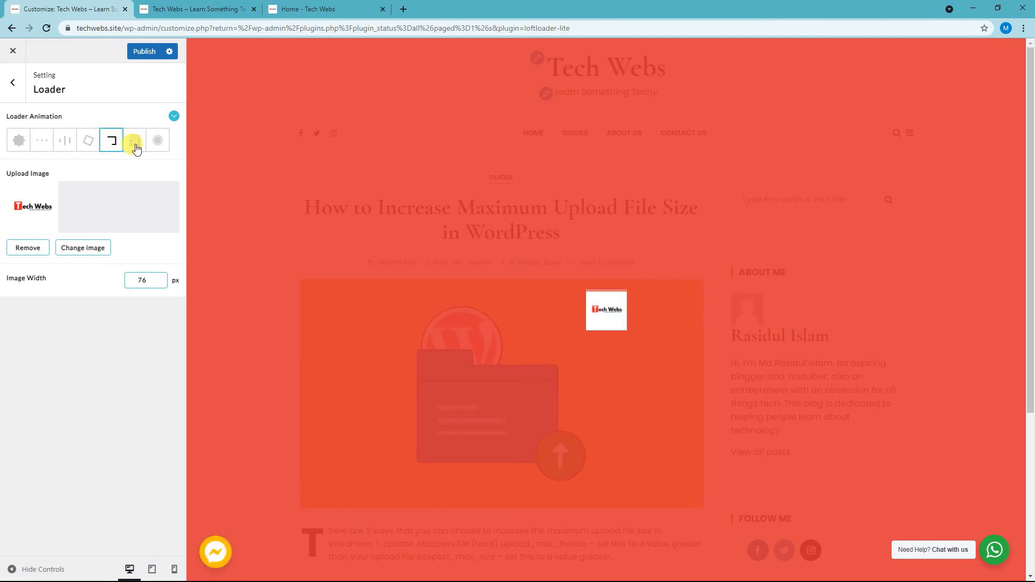
Review the Maximum Load Time and Close Button settings of the preloader
click(14, 87)
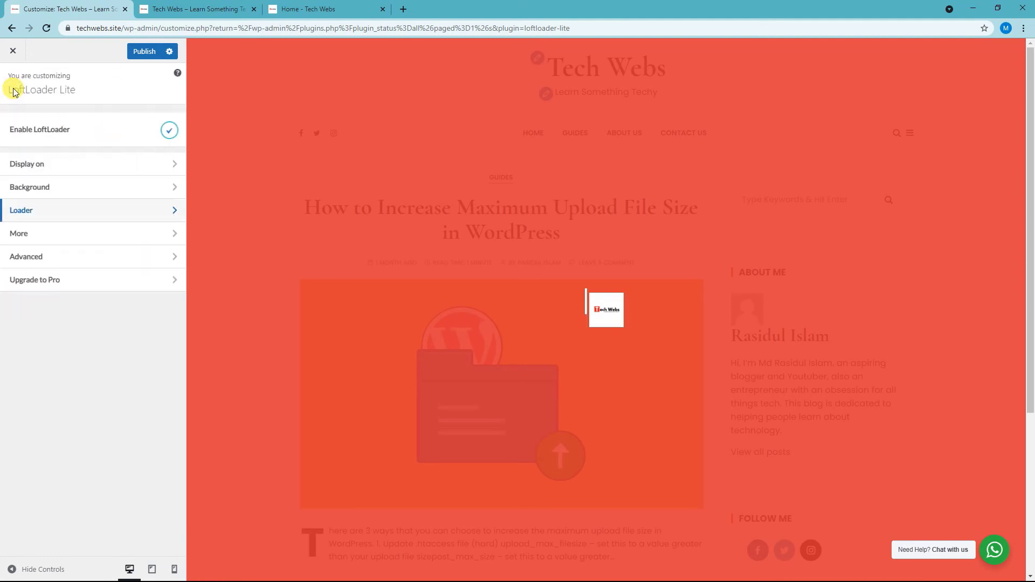
click(41, 232)
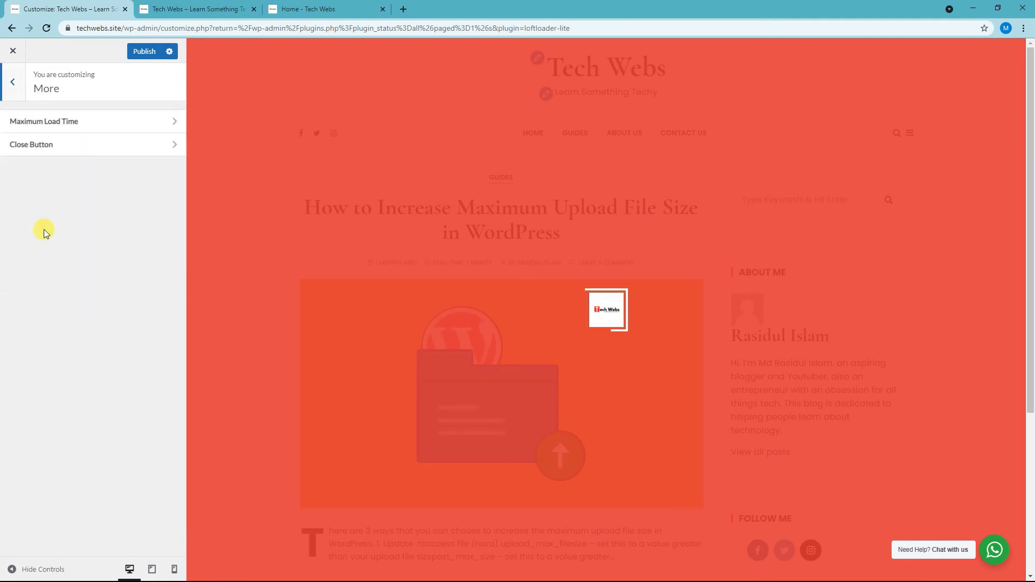
click(44, 121)
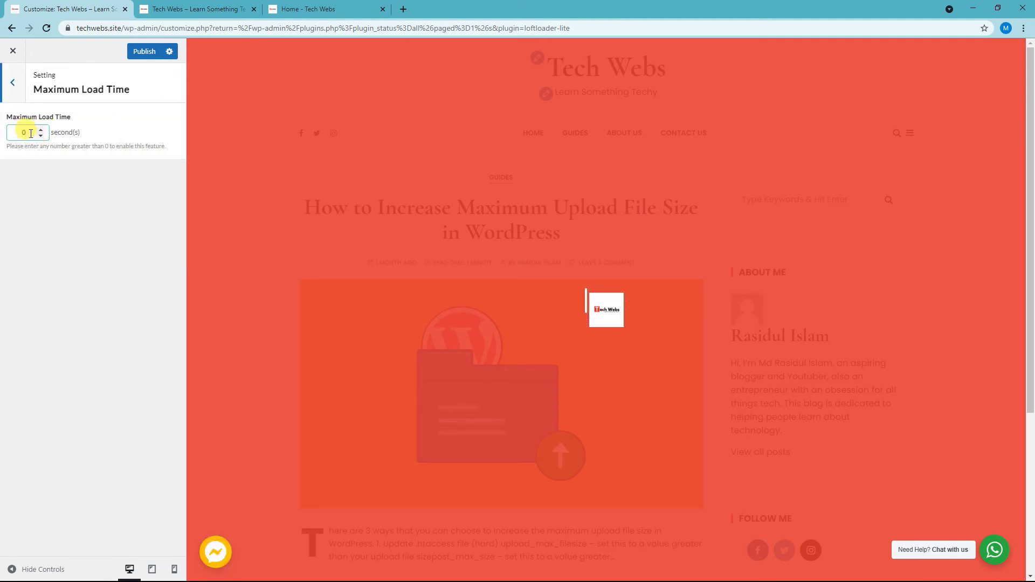
click(12, 82)
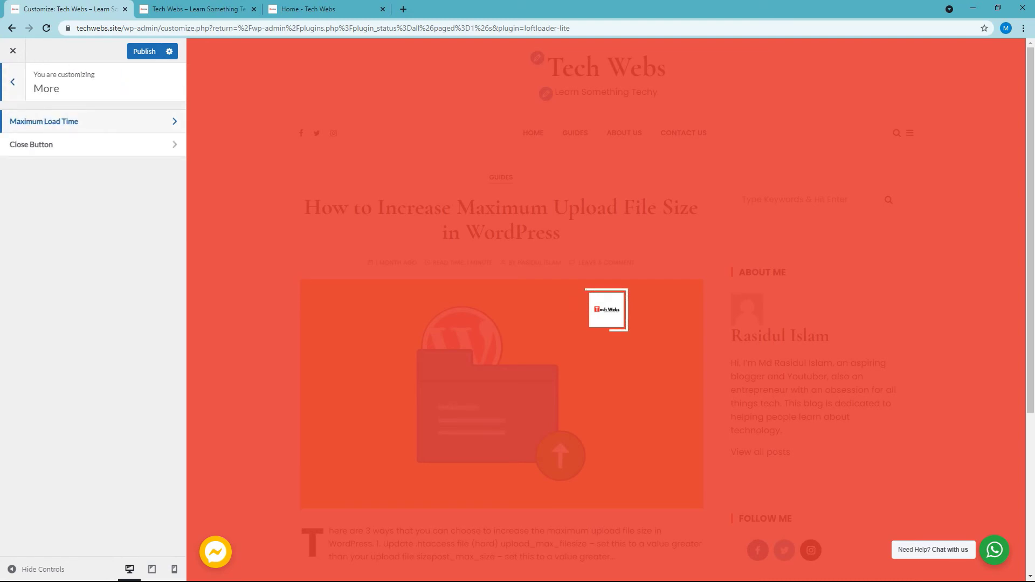
click(39, 152)
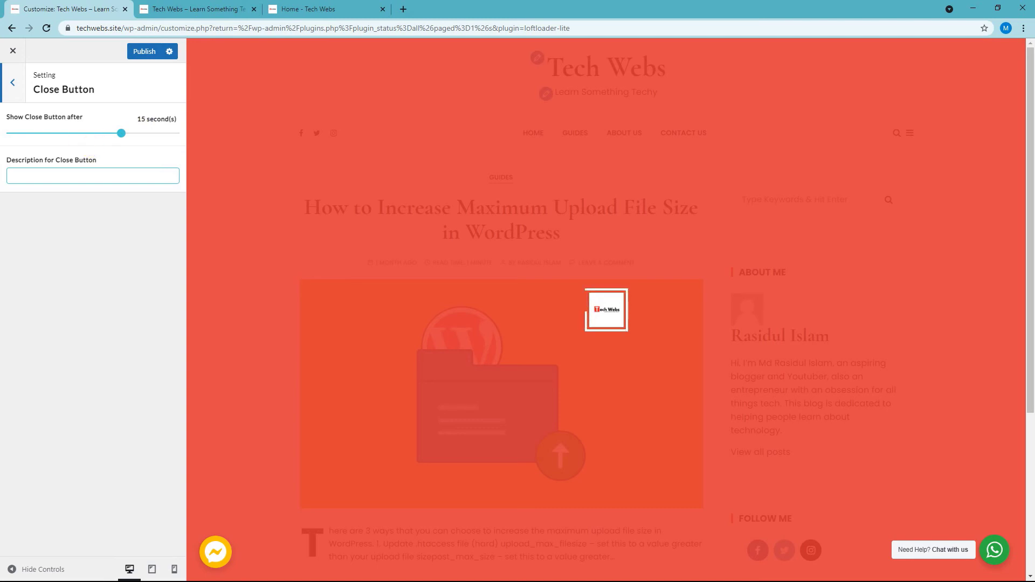
key(Escape)
click(13, 84)
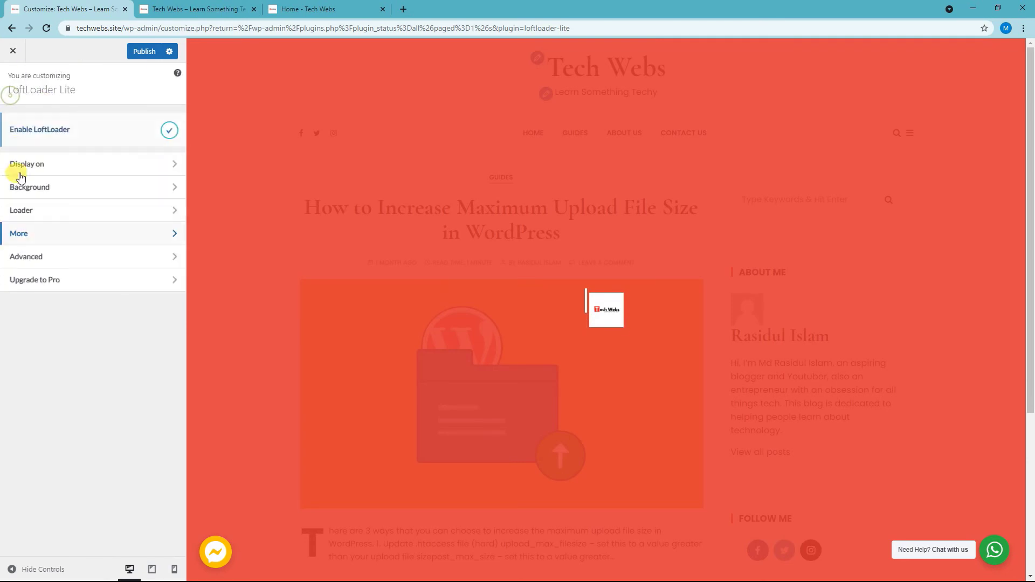
Check the advanced options for JavaScript loading and the Any Page Extension, and publish the preloader customizations
click(38, 261)
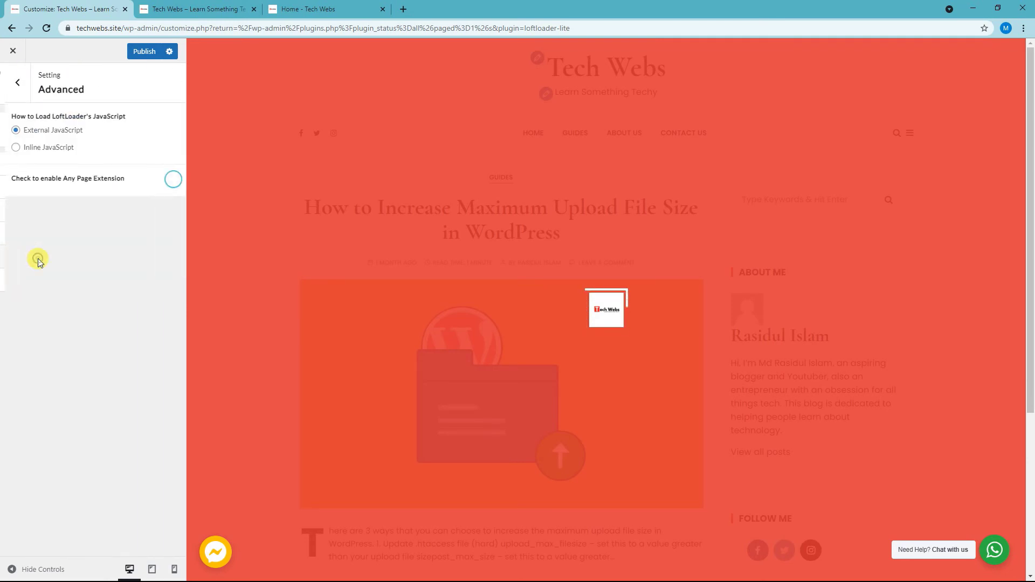
click(10, 77)
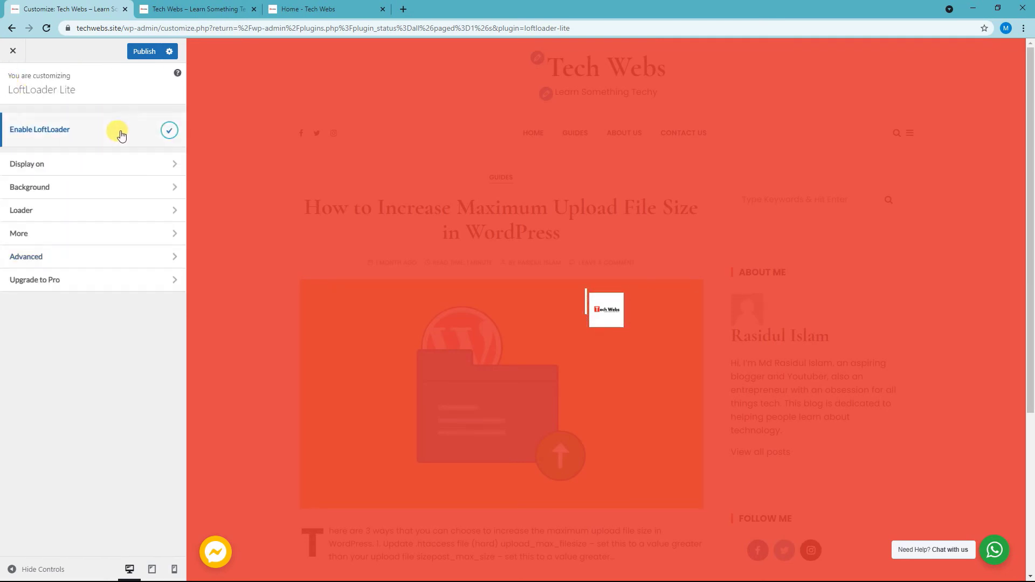
click(149, 53)
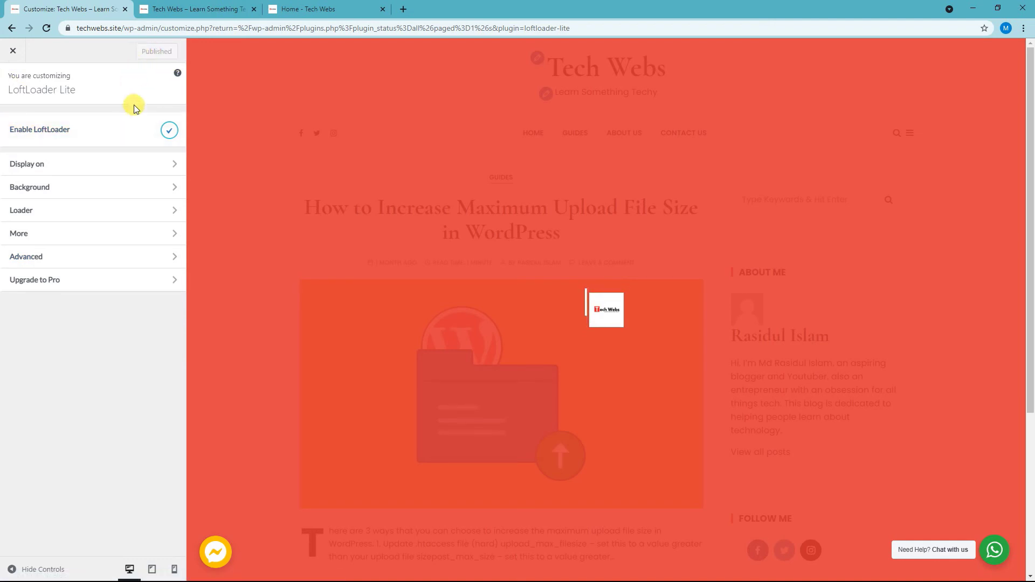
Check the preloader on the live site by reloading the home page and opening the About Us and Contact Us pages
click(151, 12)
click(48, 29)
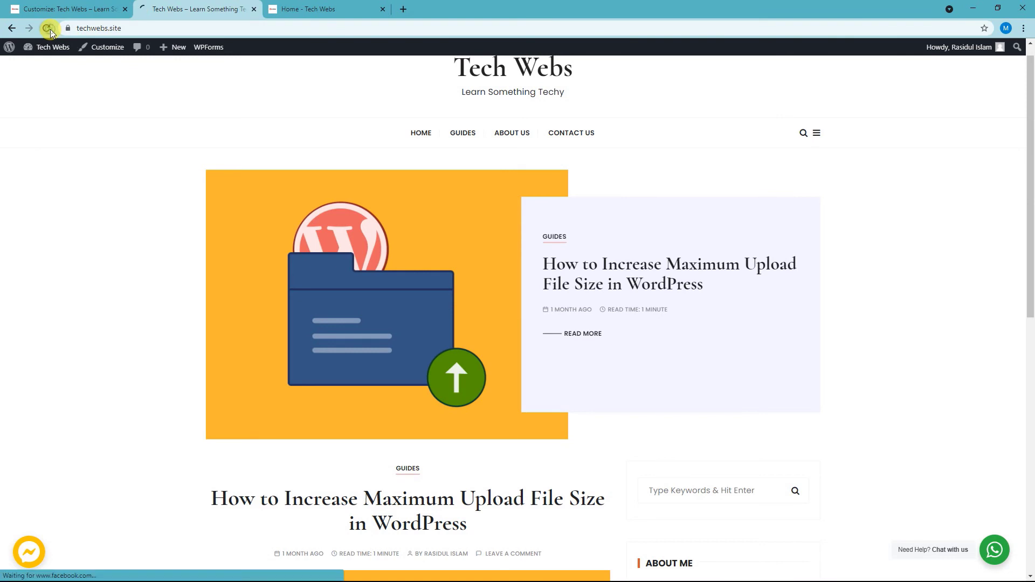
click(49, 28)
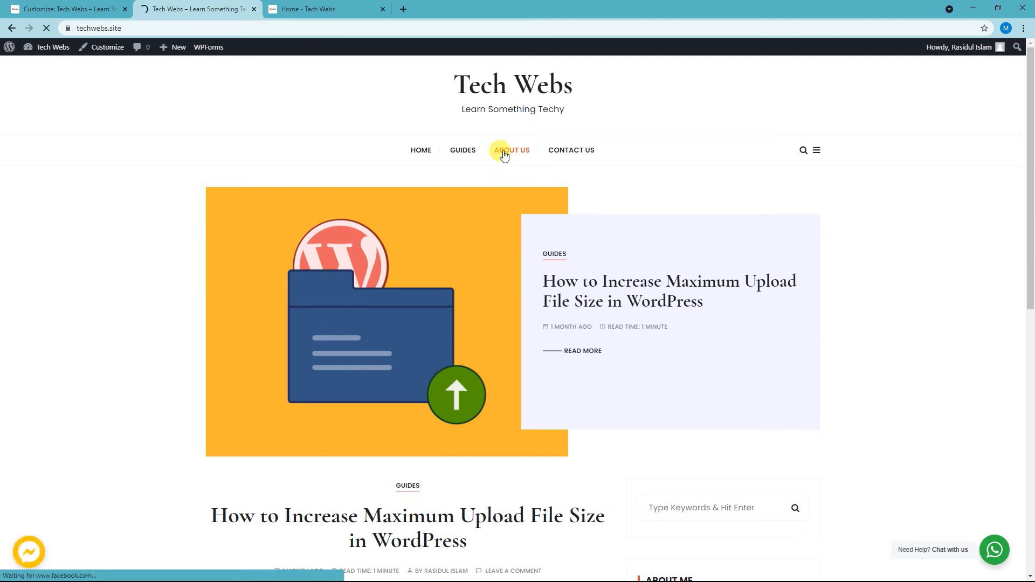
click(504, 152)
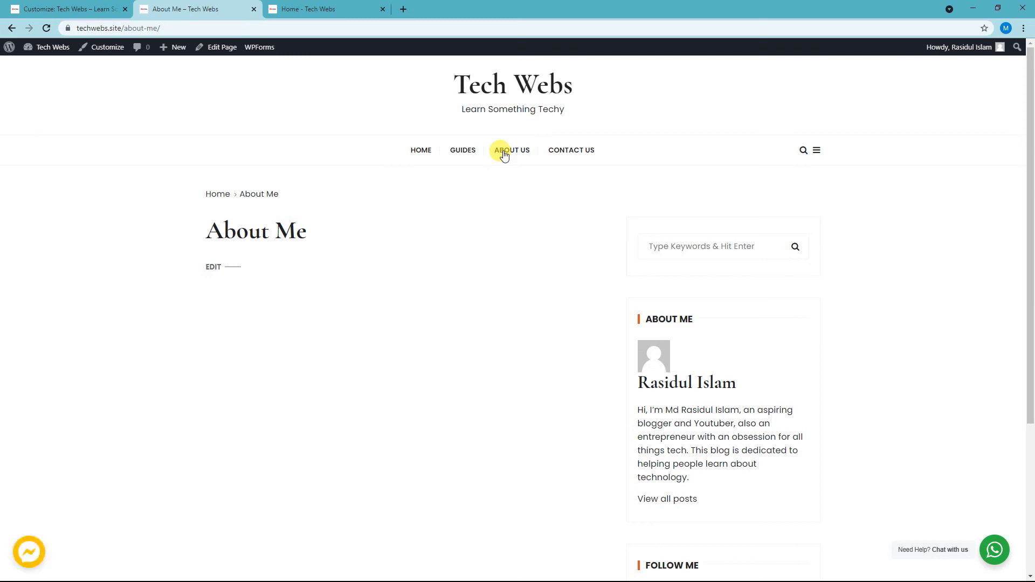
click(581, 154)
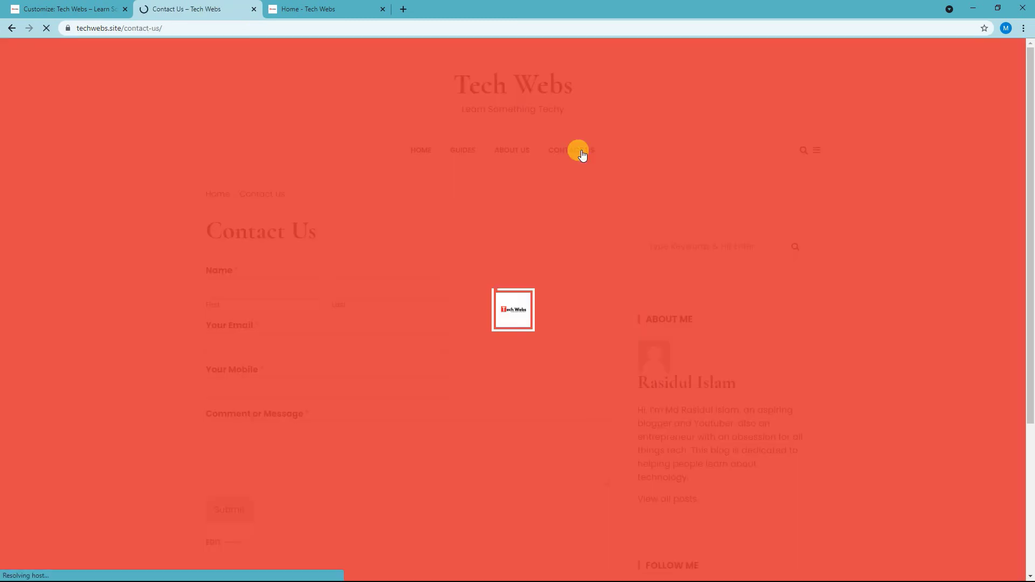